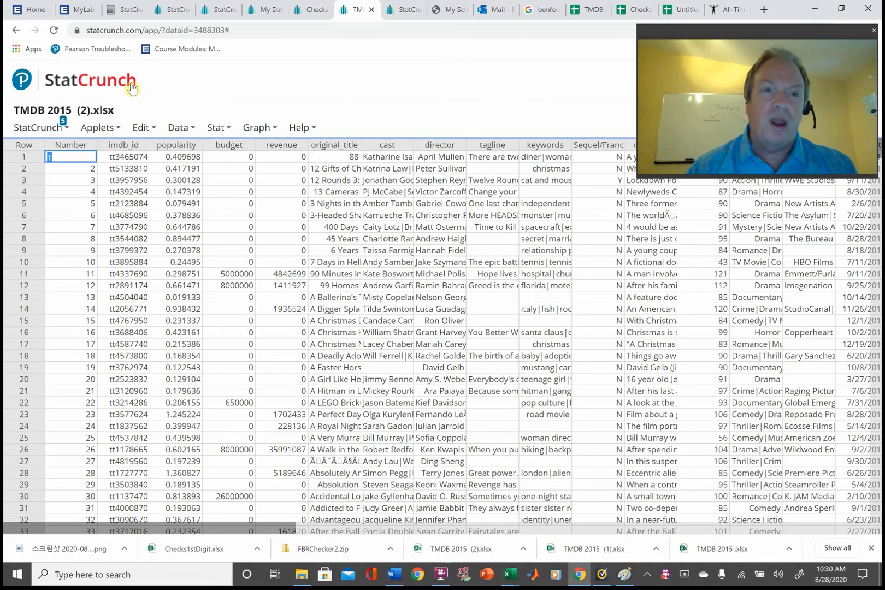
Switch to the Module 2 Readings document in Word and examine the category and frequency columns of the Sequel/Franchise frequency table
left_click(272, 130)
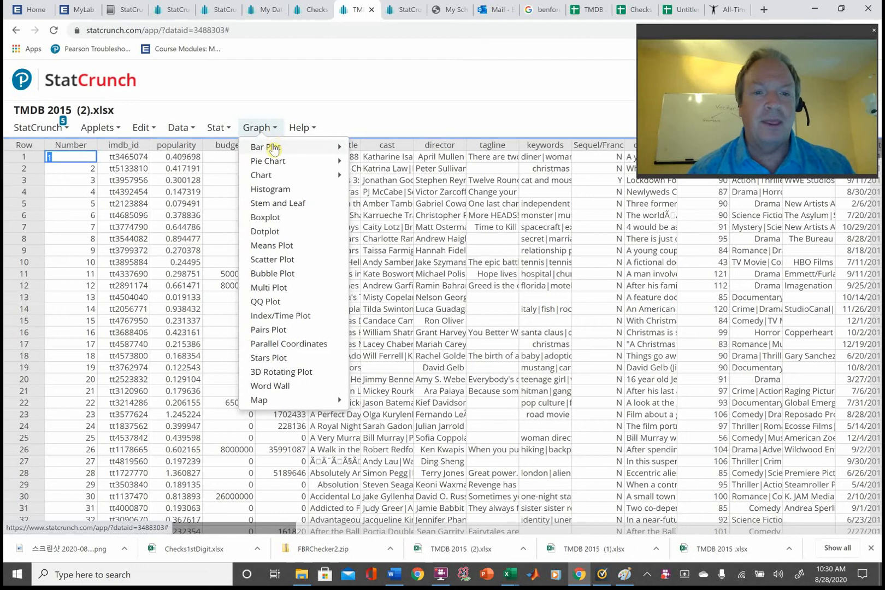
mouse_move(273, 150)
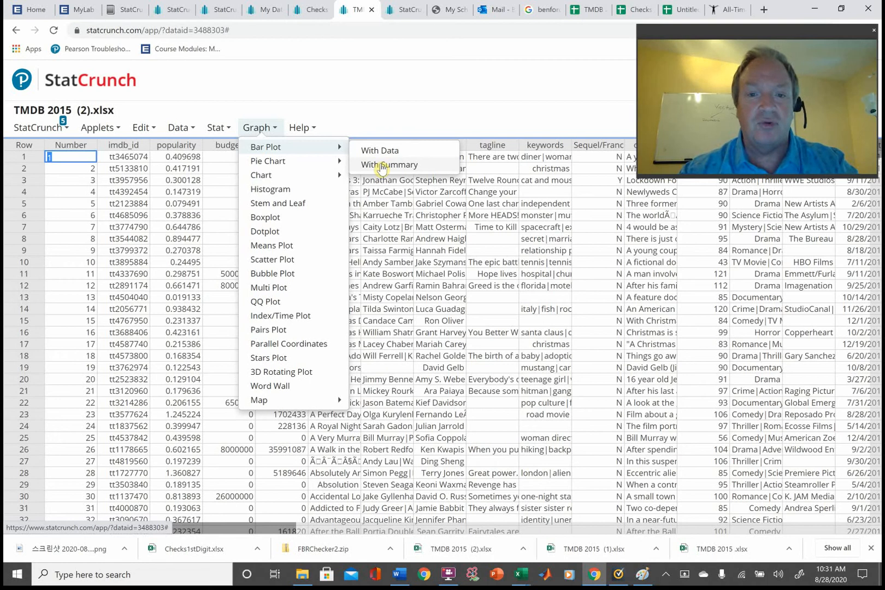
left_click(399, 574)
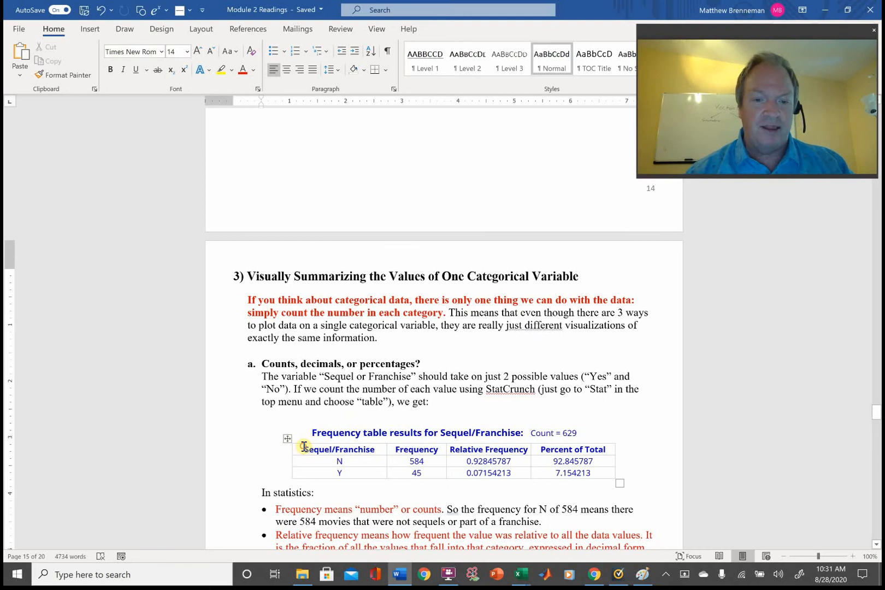
left_click_drag(304, 446, 424, 470)
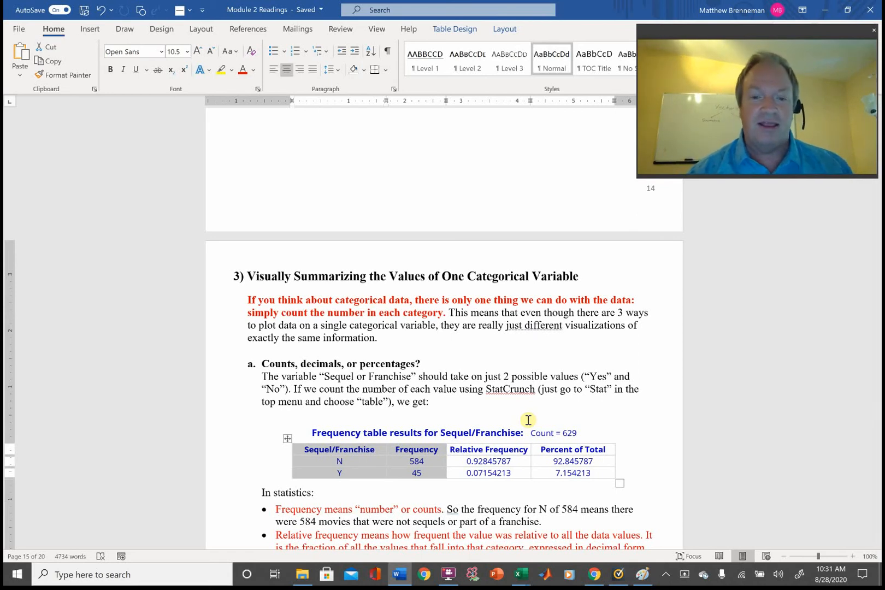
left_click(491, 414)
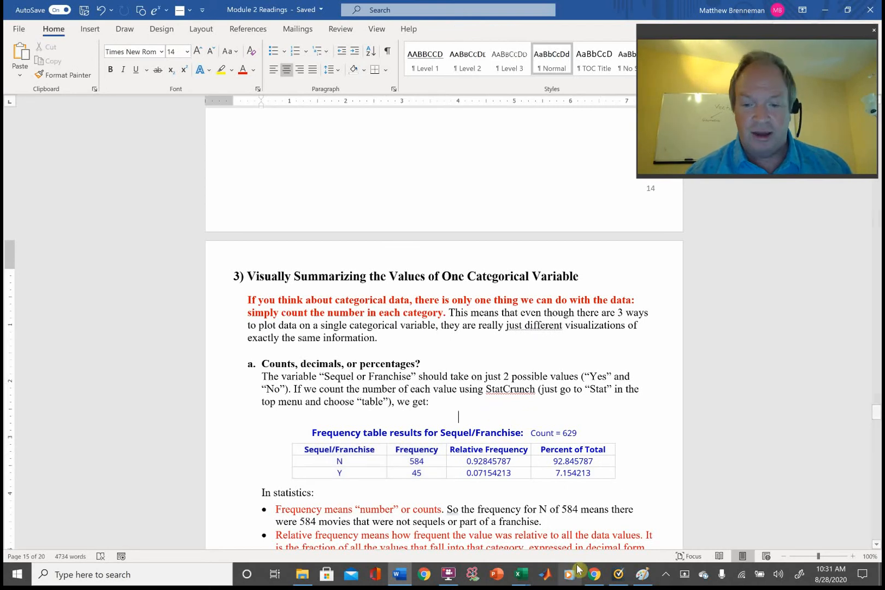
Switch back to StatCrunch in the browser and start a bar plot built from the raw data
left_click(595, 574)
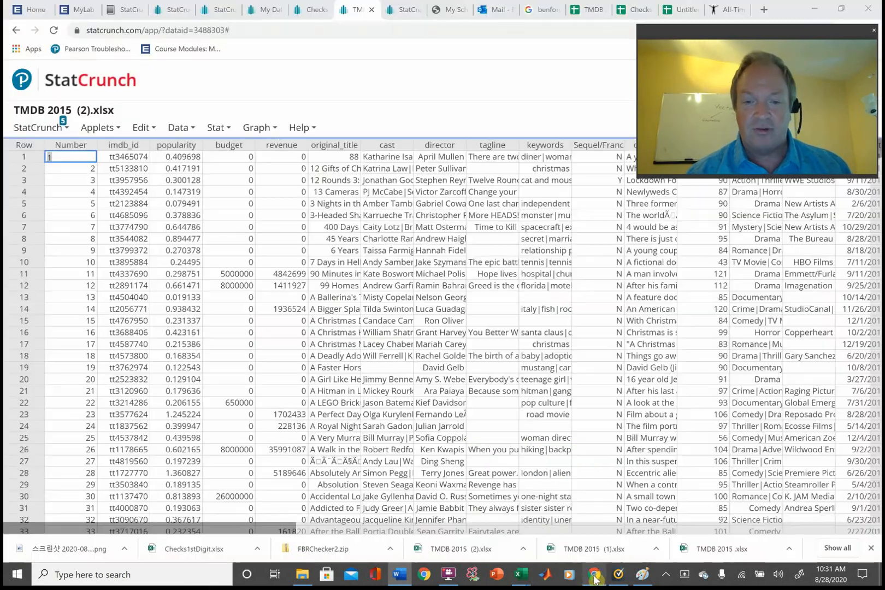
left_click(274, 131)
left_click(275, 133)
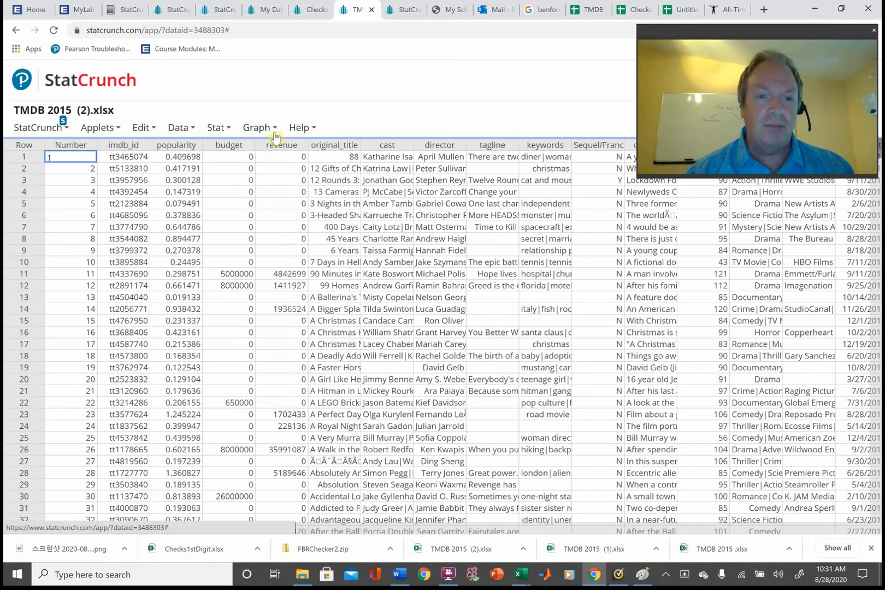
left_click(274, 134)
mouse_move(271, 151)
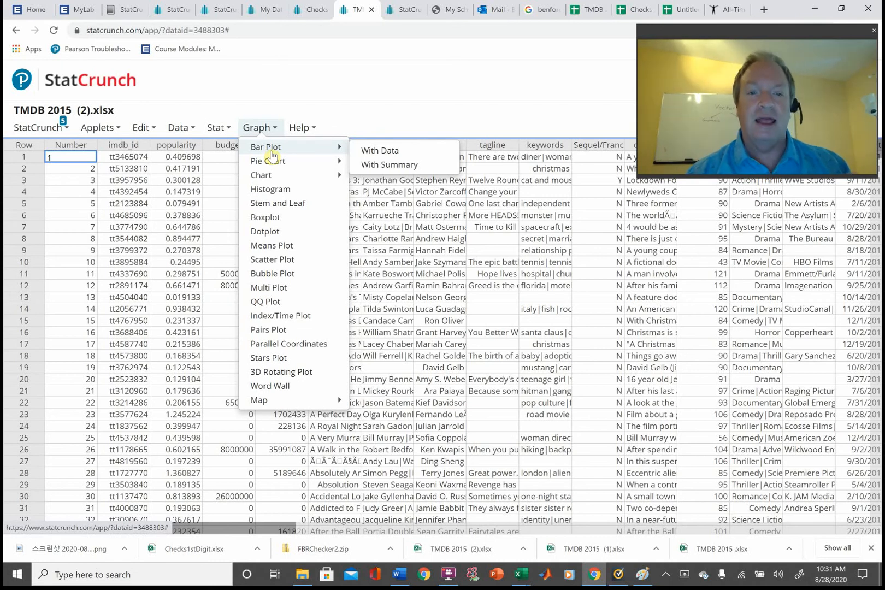
left_click(381, 150)
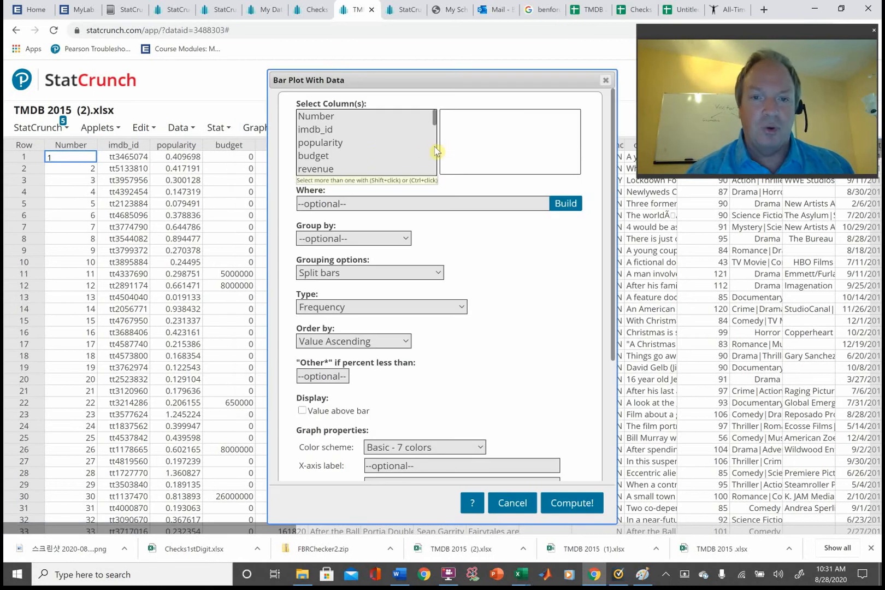
Choose the Sequel/Franchise column for the bar plot and enable displaying the value above each bar
scroll(437, 149, "down", 4)
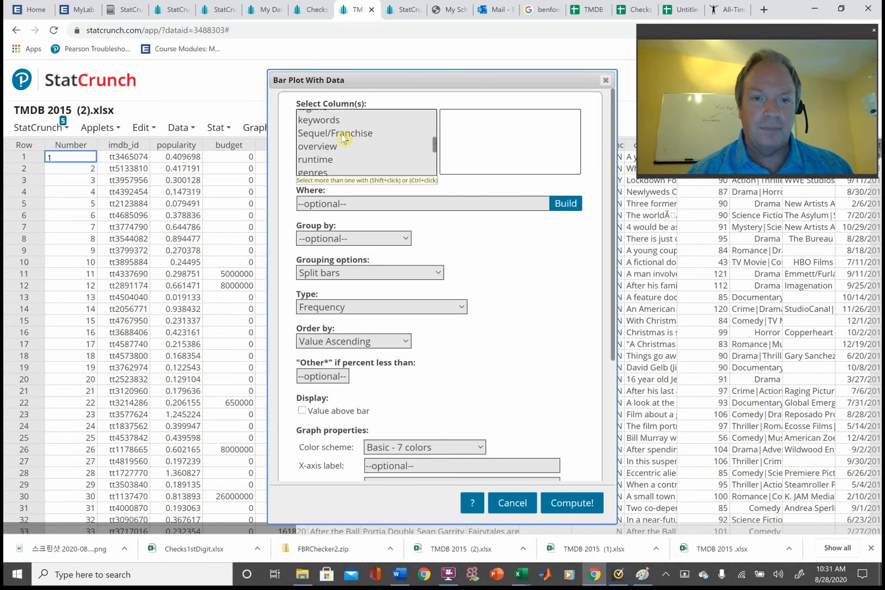
left_click(342, 136)
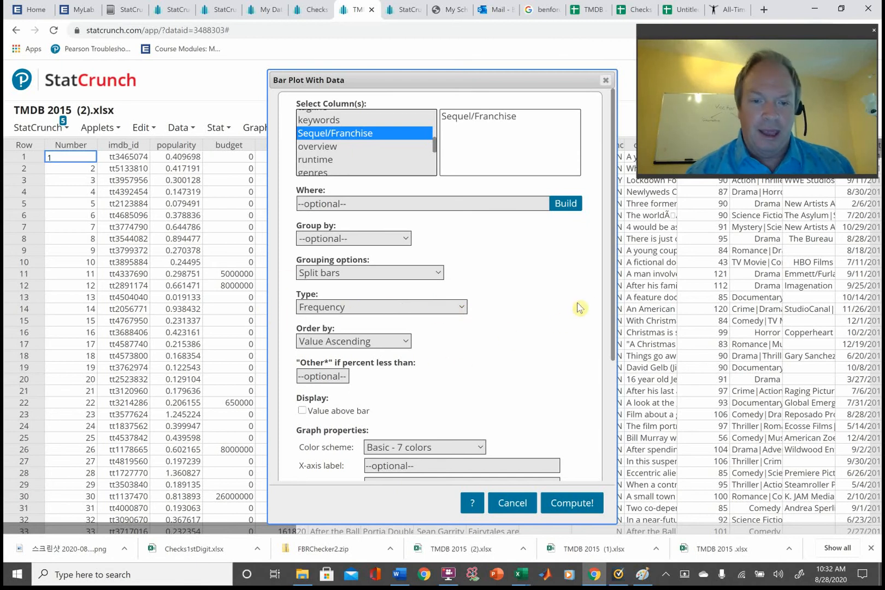
left_click(304, 415)
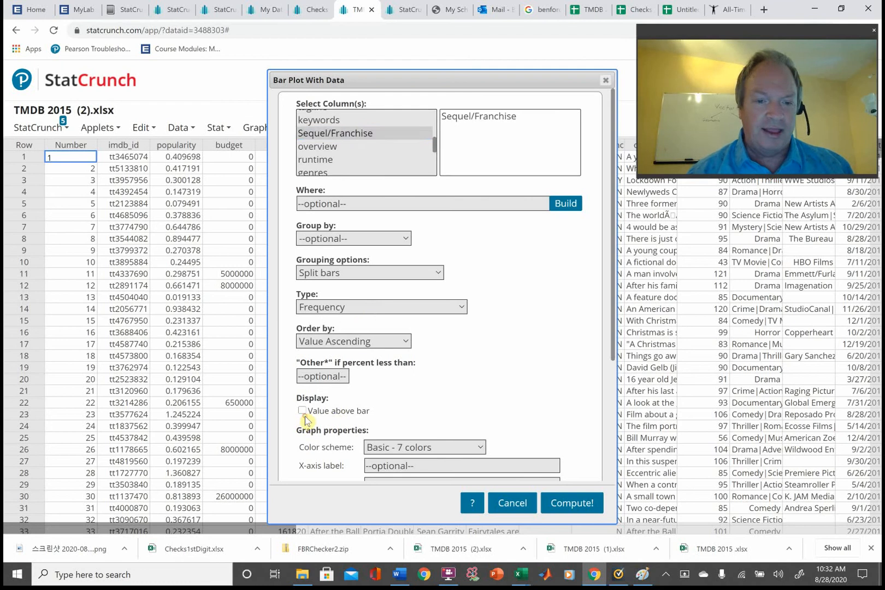
left_click(303, 412)
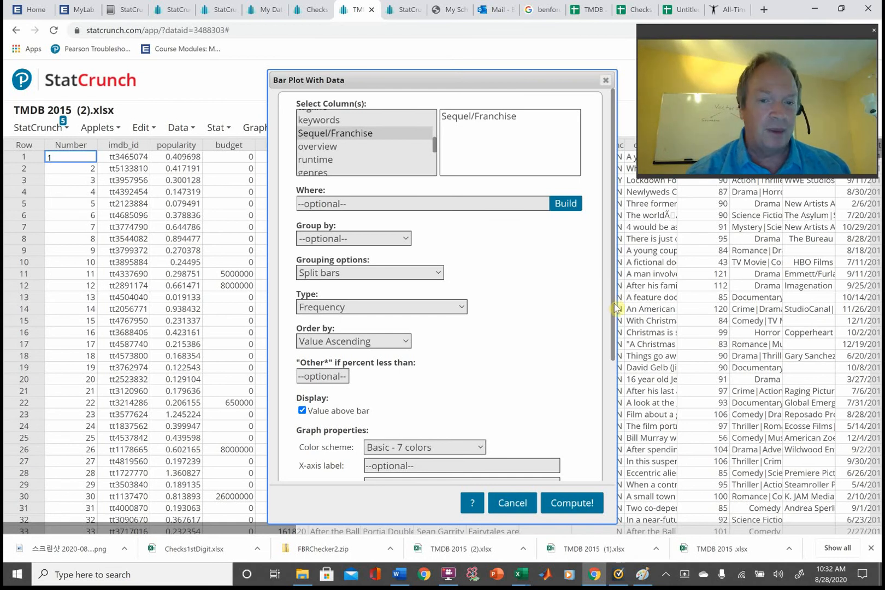
Set the bar plot's X-axis label to "Whether a movie was a sequel or part of a franchise"
scroll(437, 328, "down", 2)
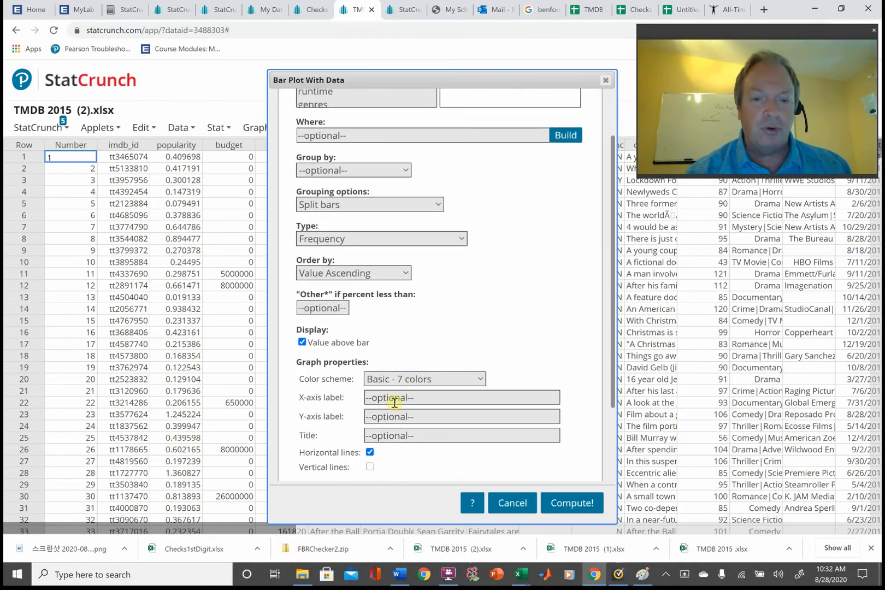
left_click(396, 398)
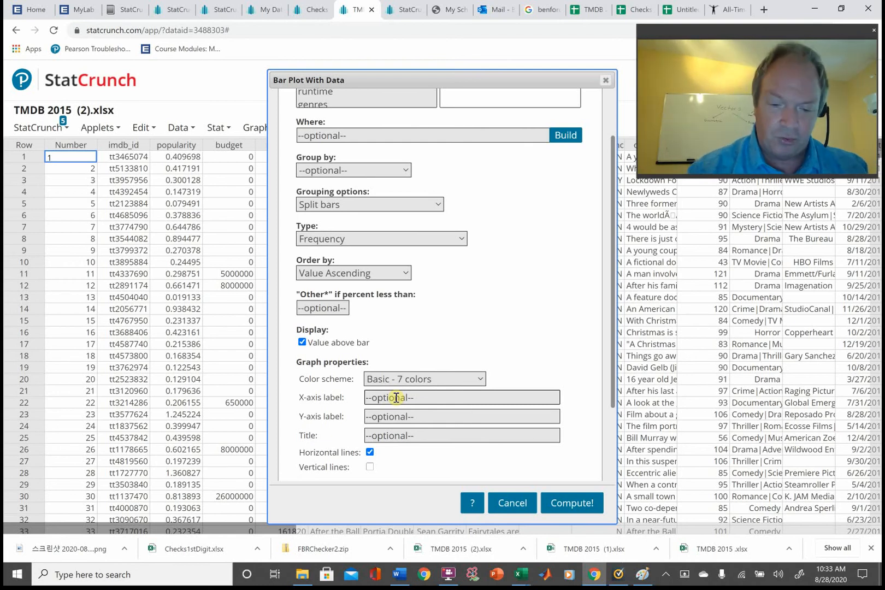
left_click(396, 398)
type("Wh")
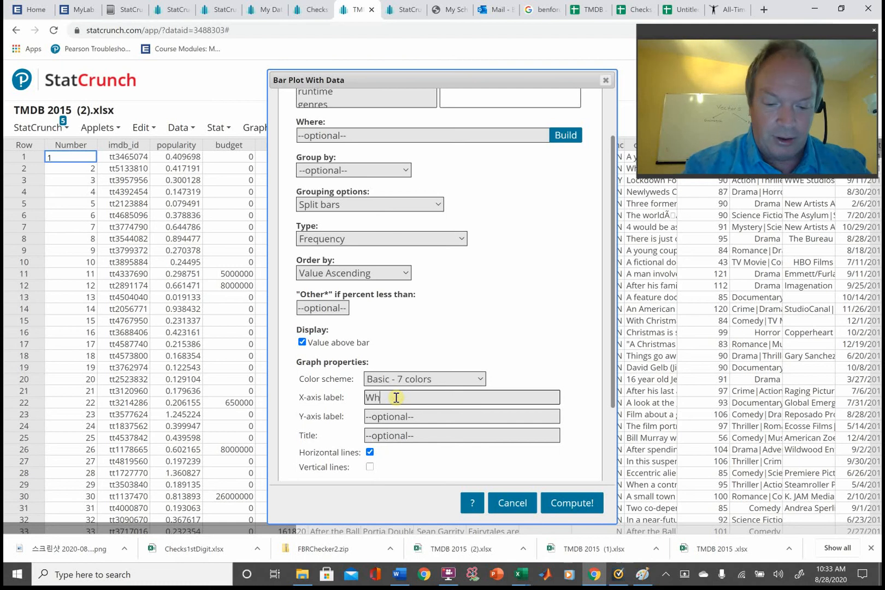
type("ether a mo")
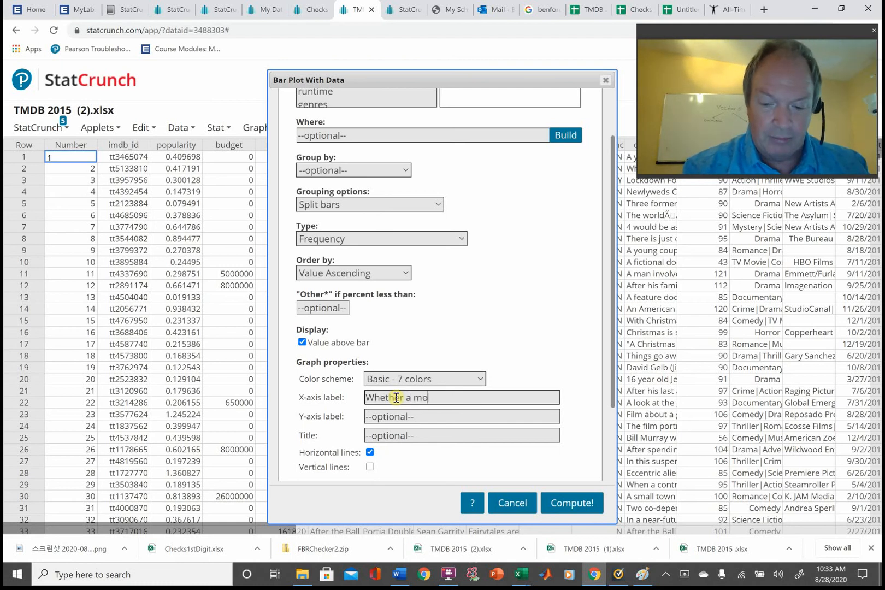
type("vie was a")
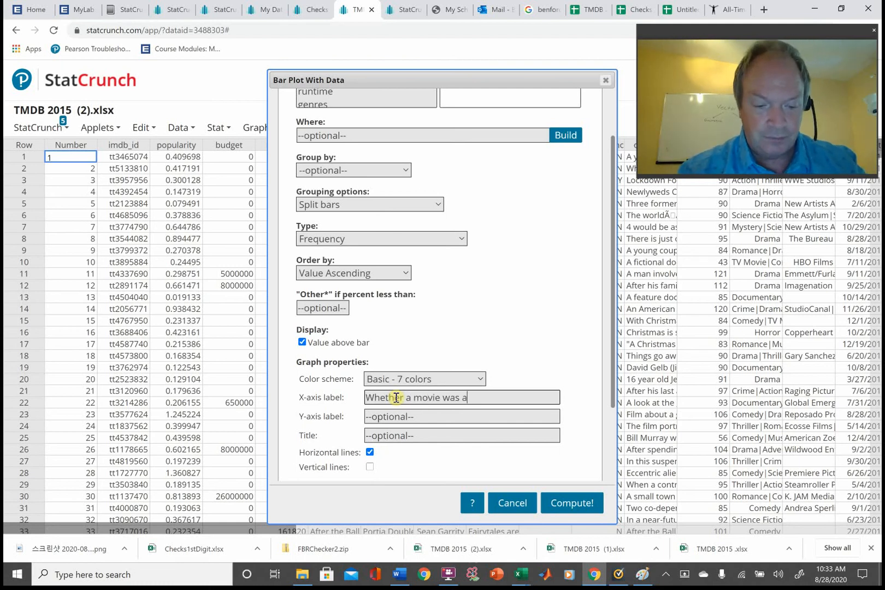
type(" sequel ")
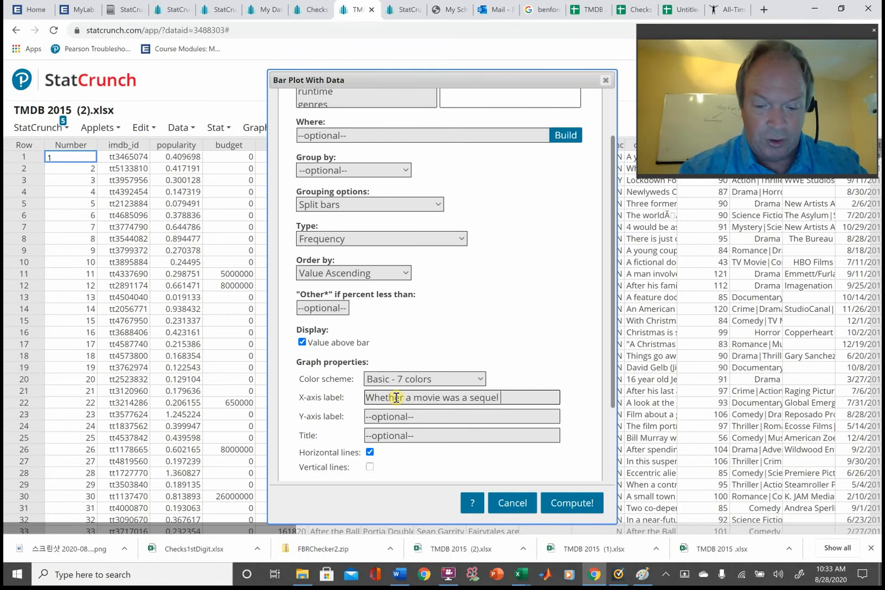
type("or part of")
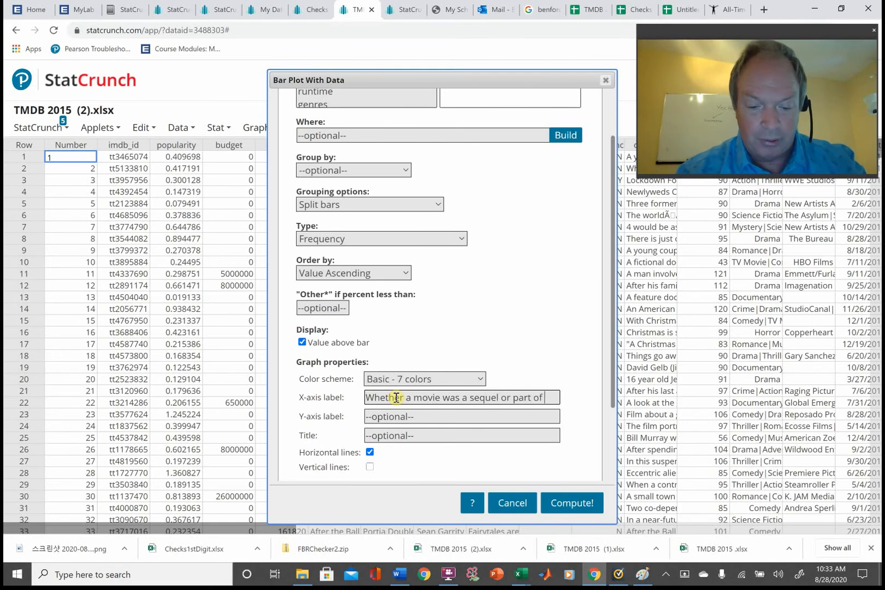
type(" a fr")
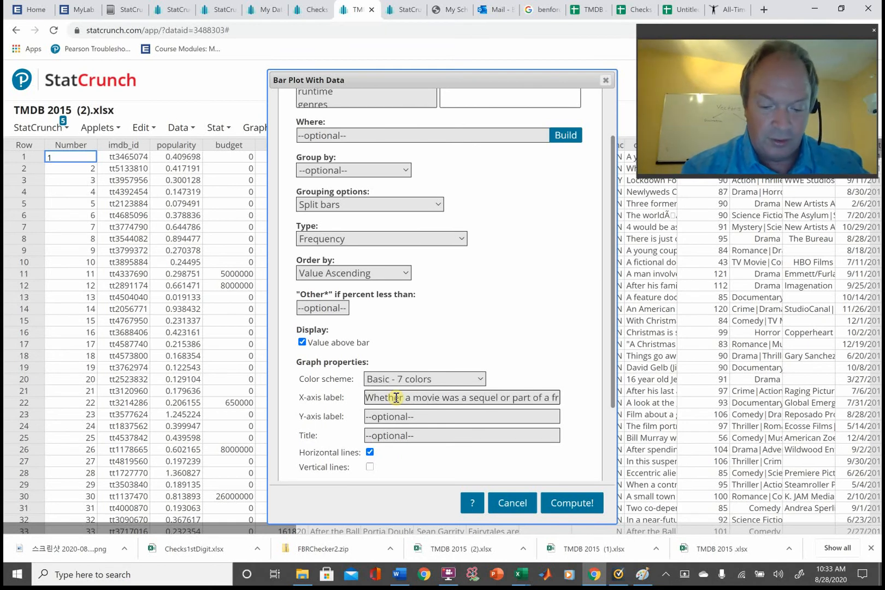
type("anchis")
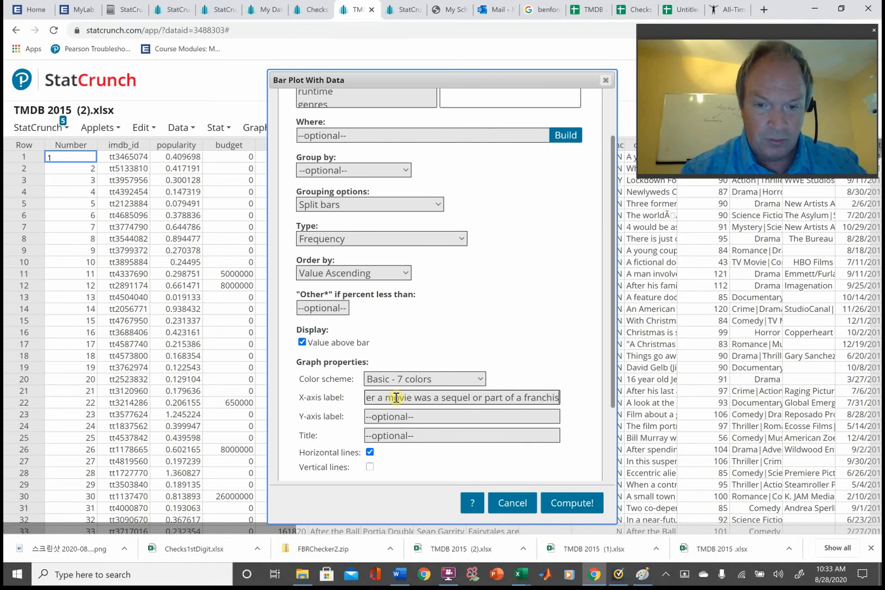
type("e")
Set the bar plot's Y-axis label to "Frequency"
left_click(404, 417)
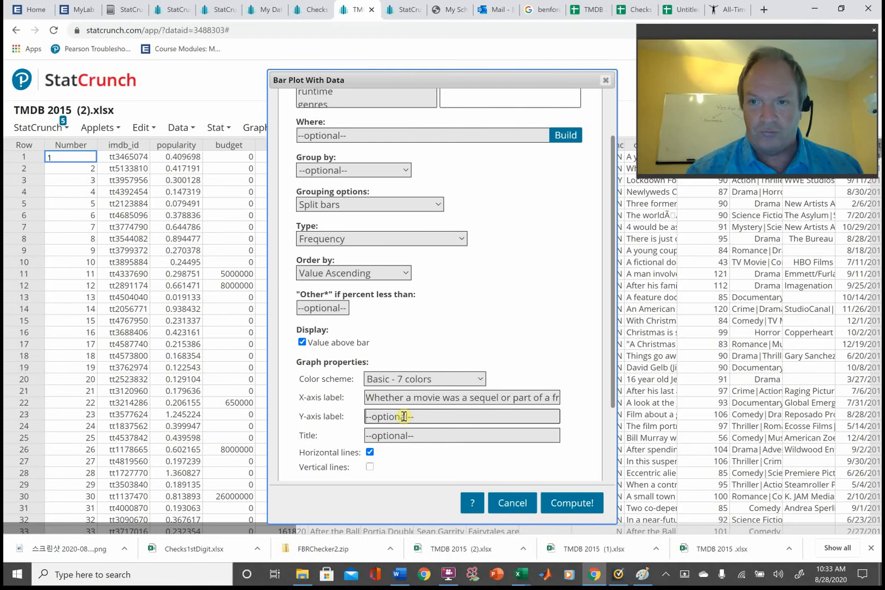
left_click(404, 416)
type("C")
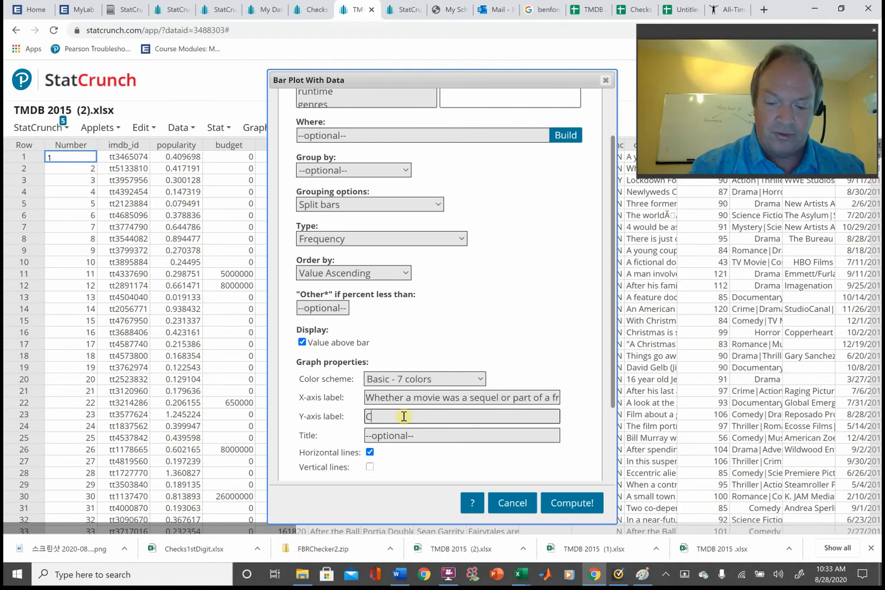
type("ount")
key("BackSpace")
key("BackSpace")
key("BackSpace")
key("BackSpace")
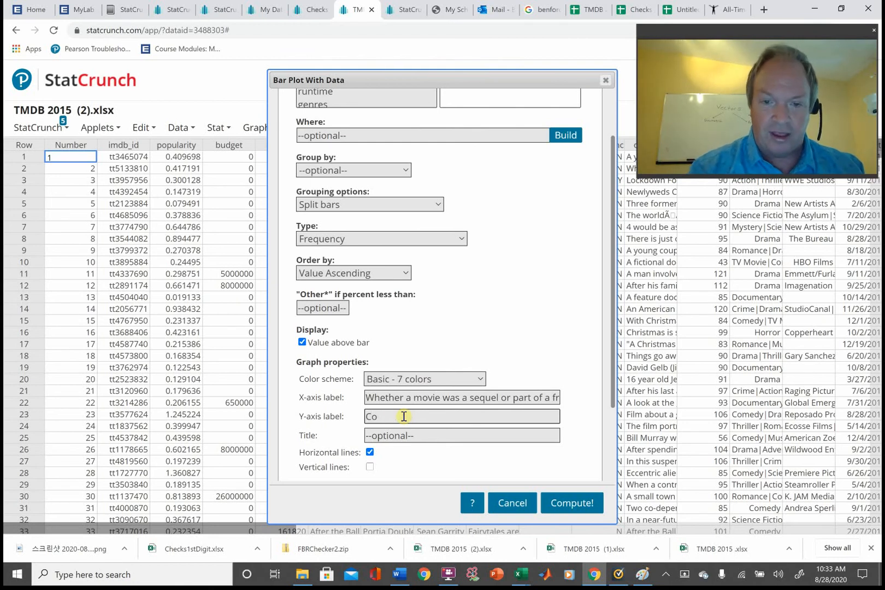
key("BackSpace")
type("Freq")
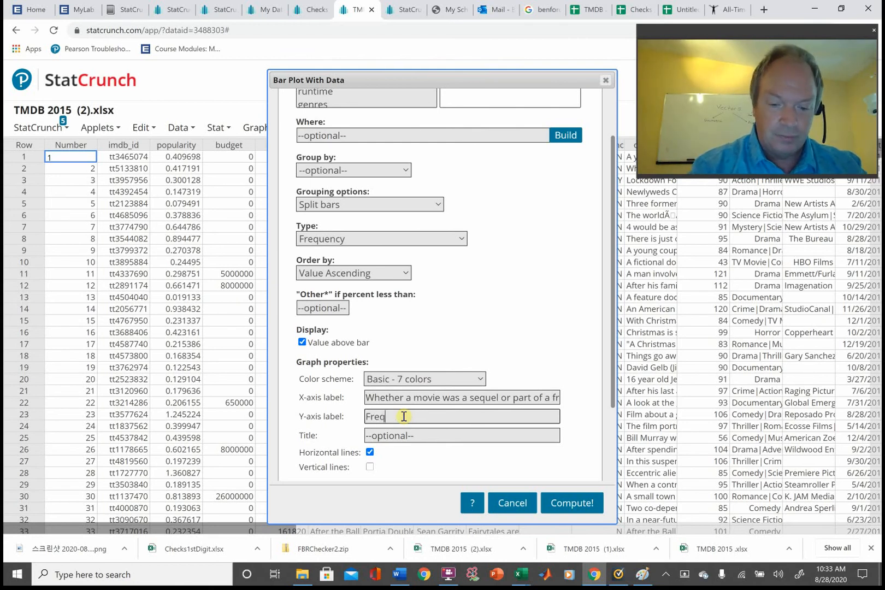
type("uency")
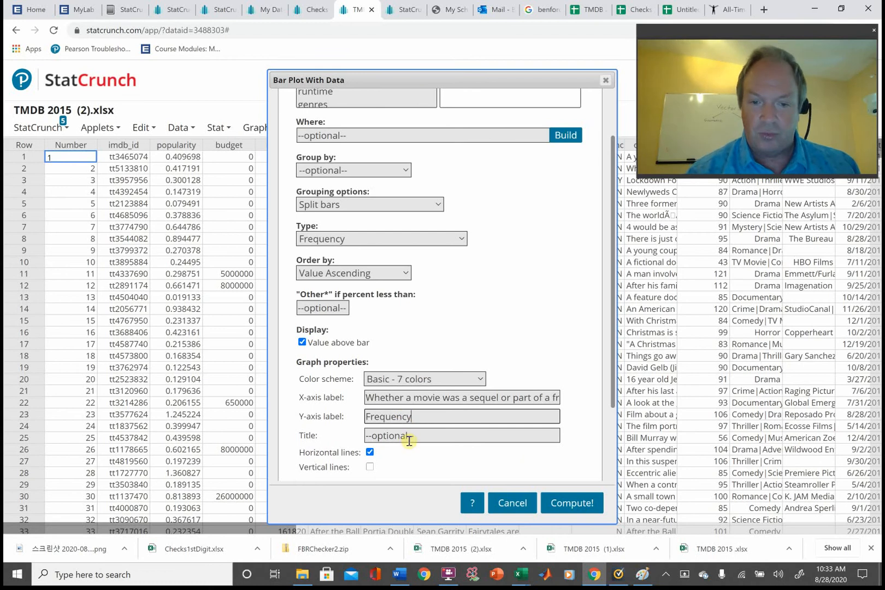
Set the bar plot's title to "Distribution of 2015 Movies (TMDB) Based on Whether They Are Sequels or Part of a Franchise"
left_click(408, 436)
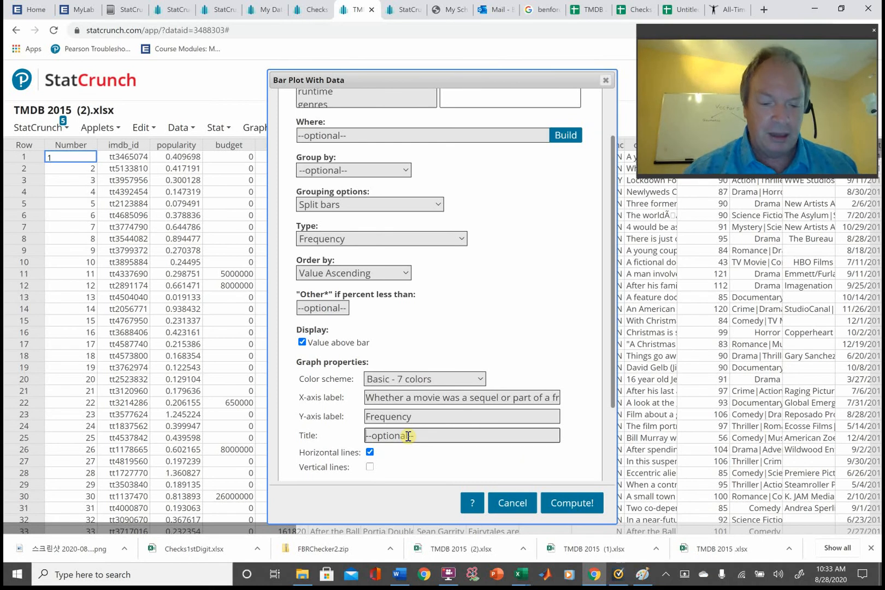
type("Dist")
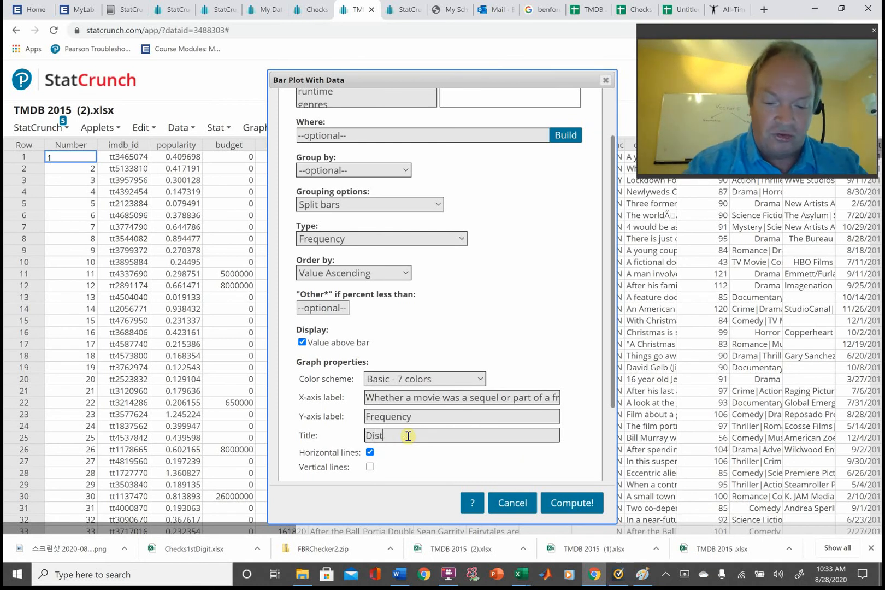
type("ribution")
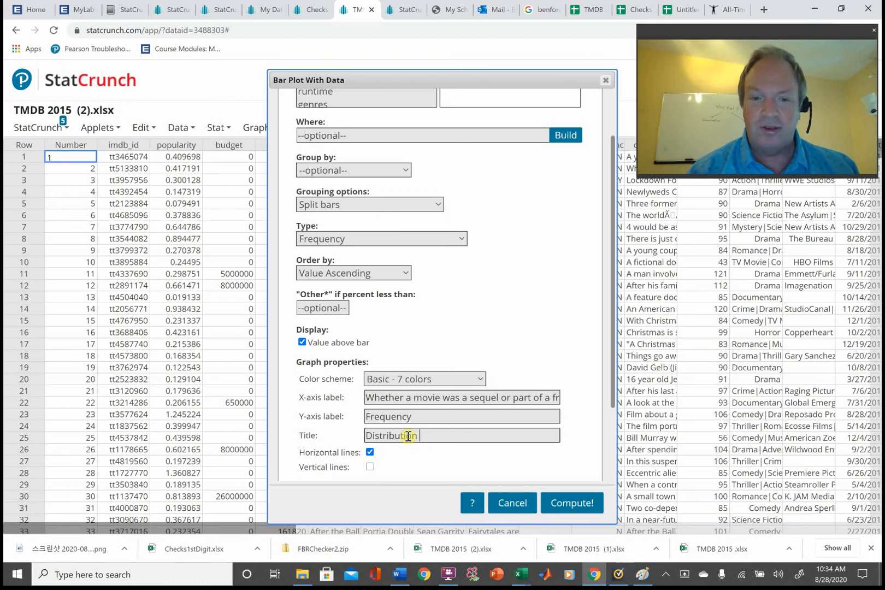
type("of ")
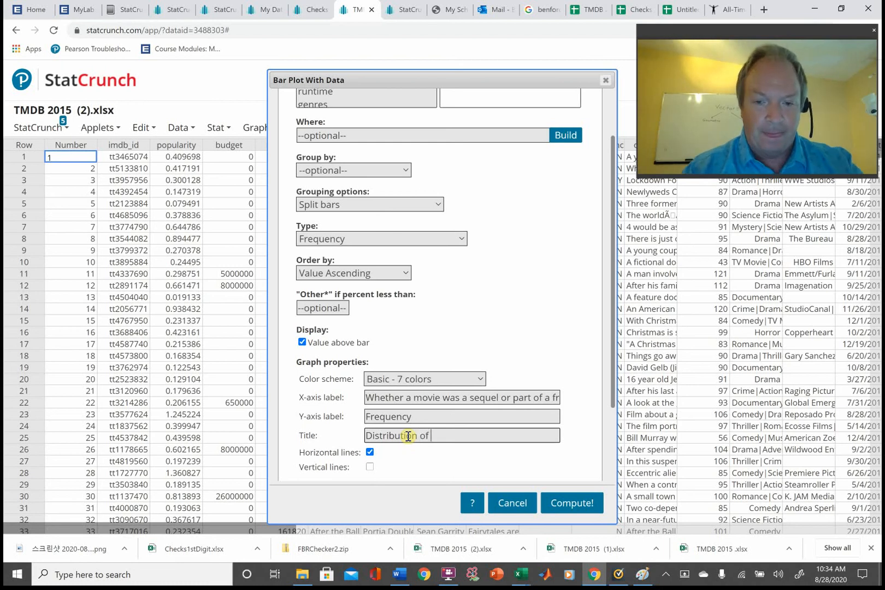
type("M")
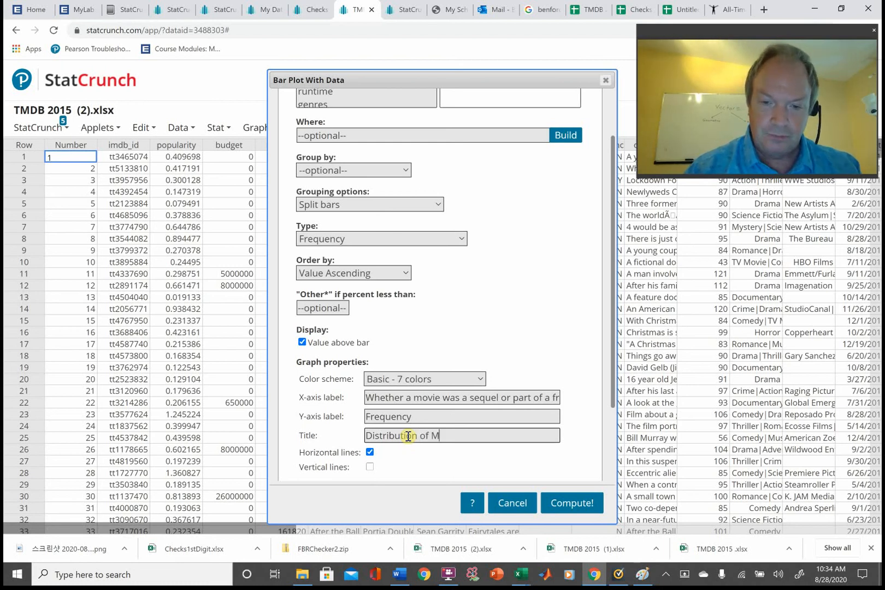
key("BackSpace")
type("201")
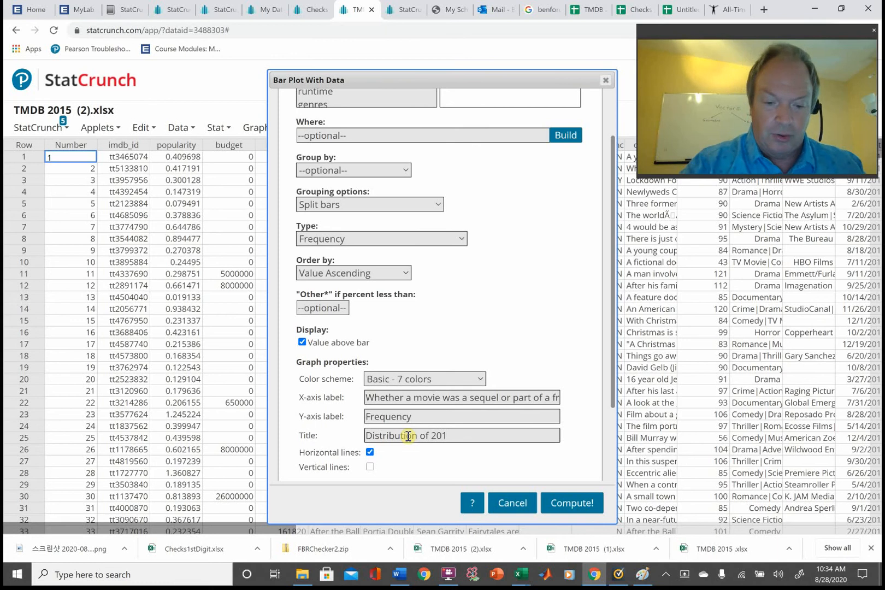
type("5 Movi")
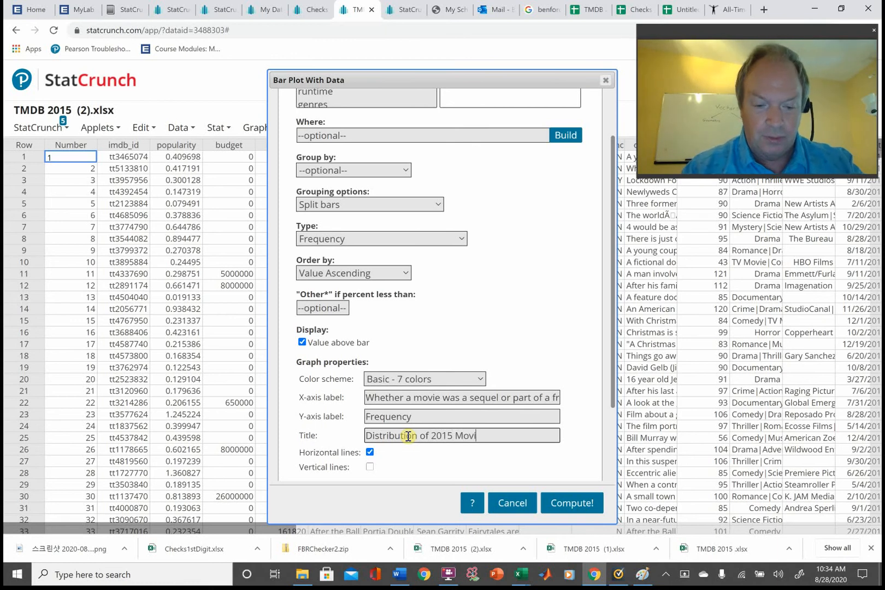
type("es (")
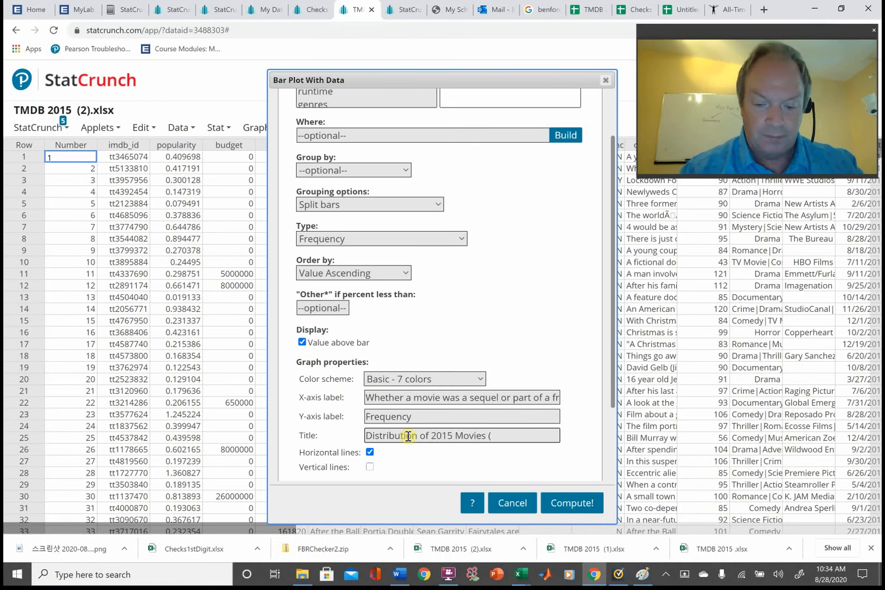
type("TMDB) ")
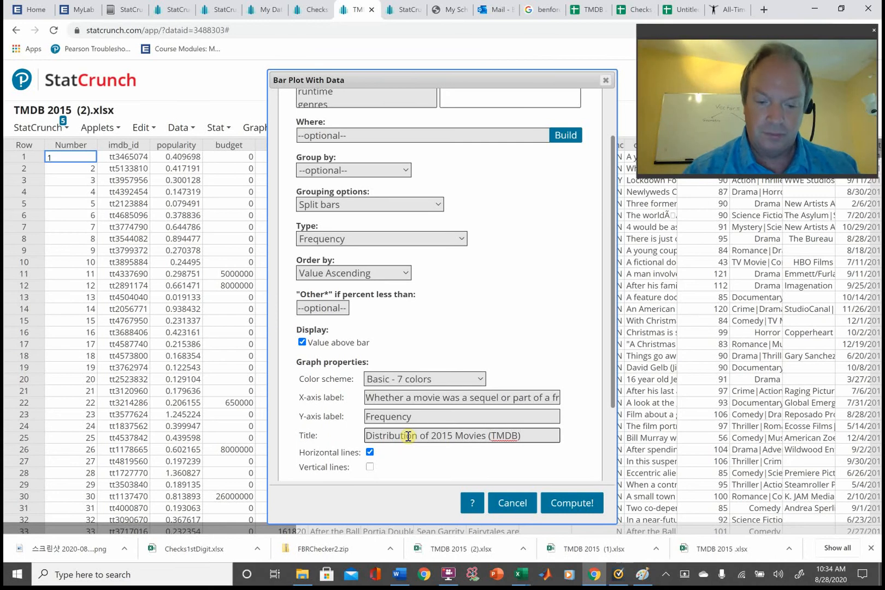
type("Base")
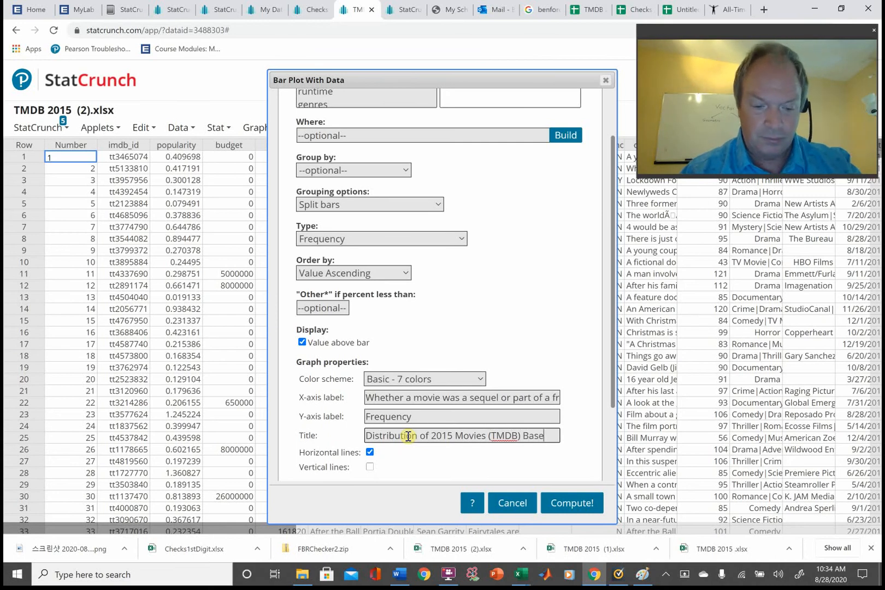
type("d on Wh")
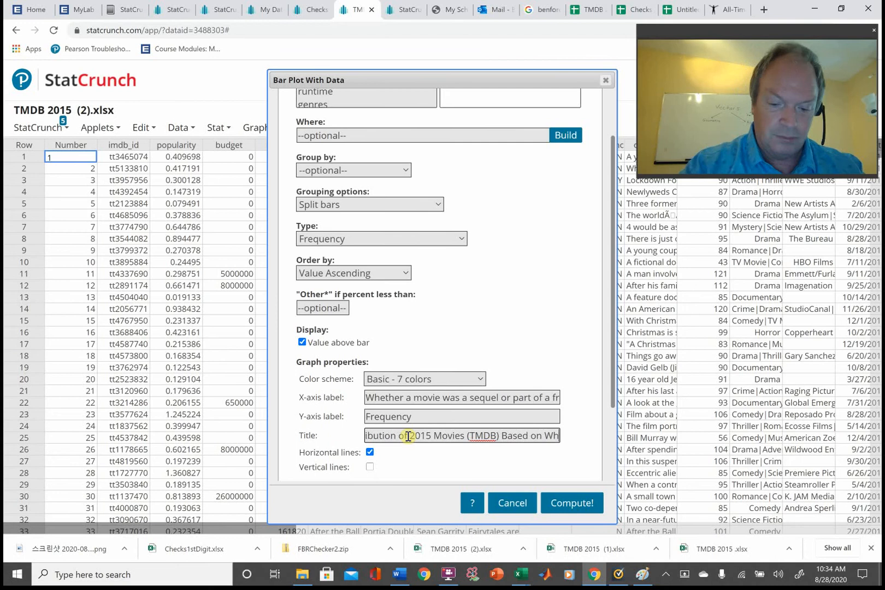
type("ether They Are ")
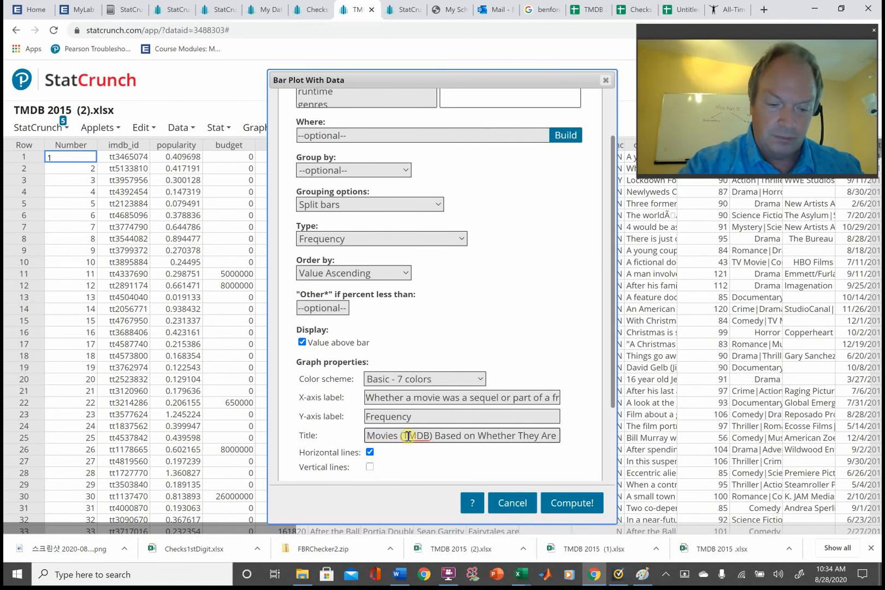
type("Sequeks")
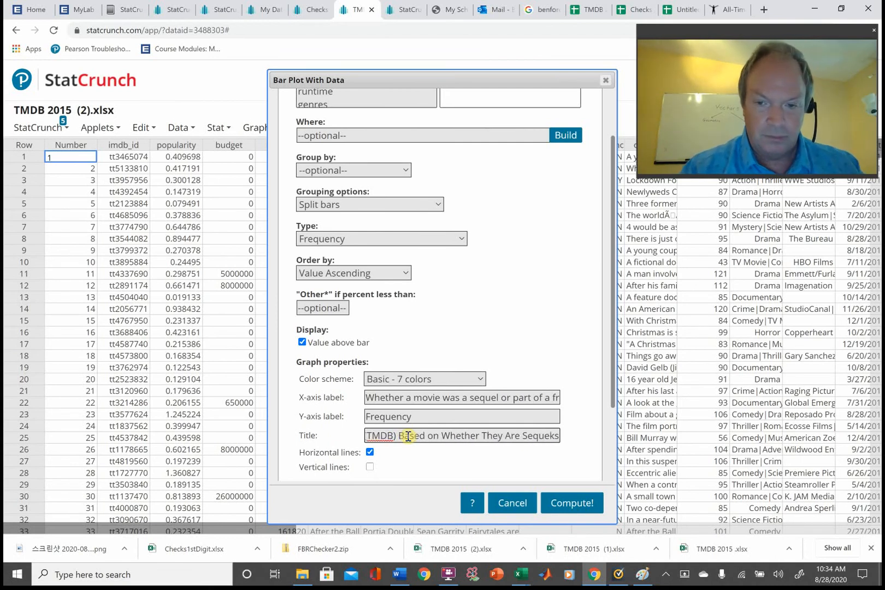
key("BackSpace")
key("BackSpace")
type("ls")
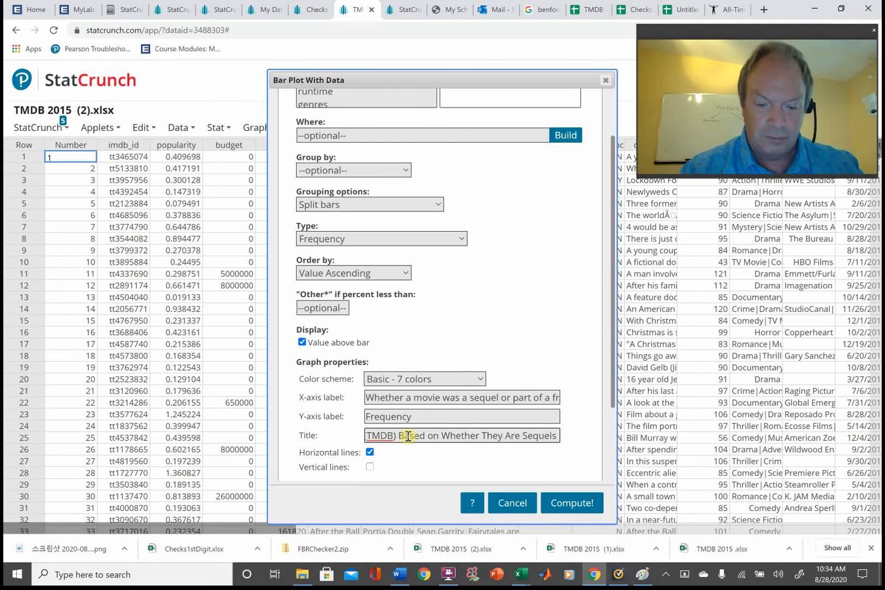
type(" or Pa")
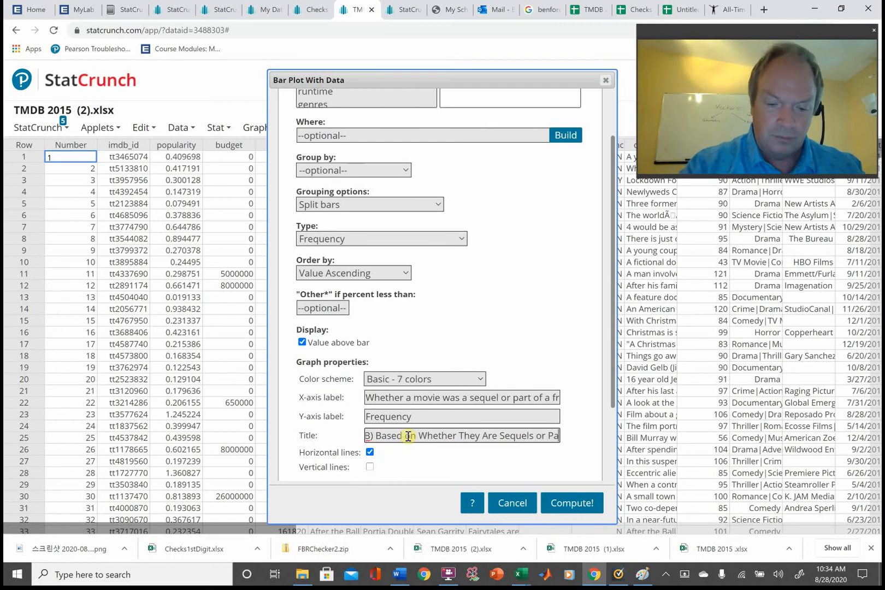
type("rt of a F")
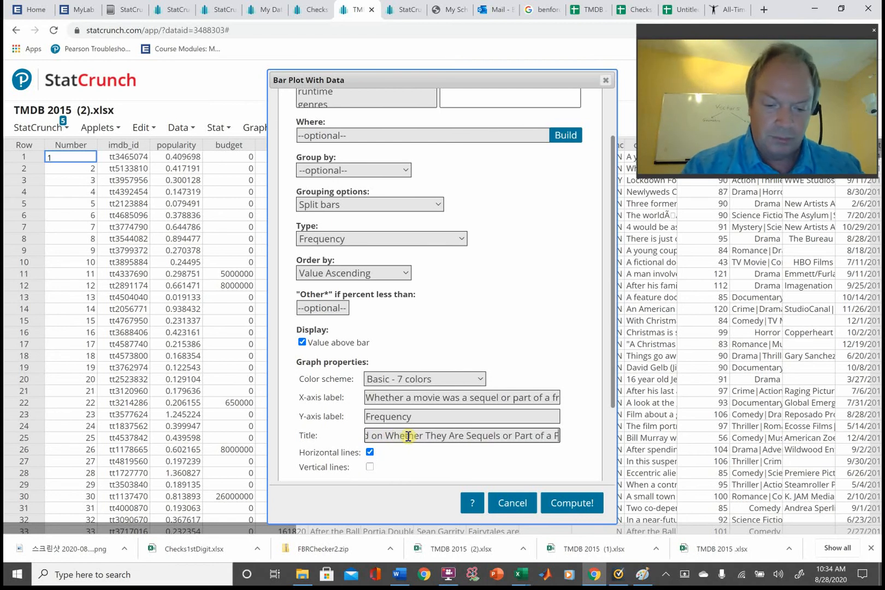
type("ranch")
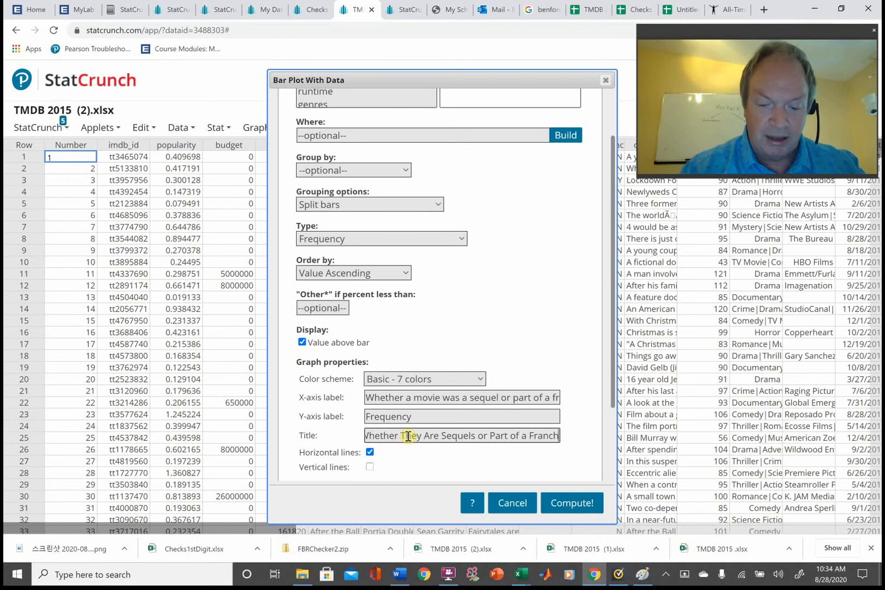
type("ise")
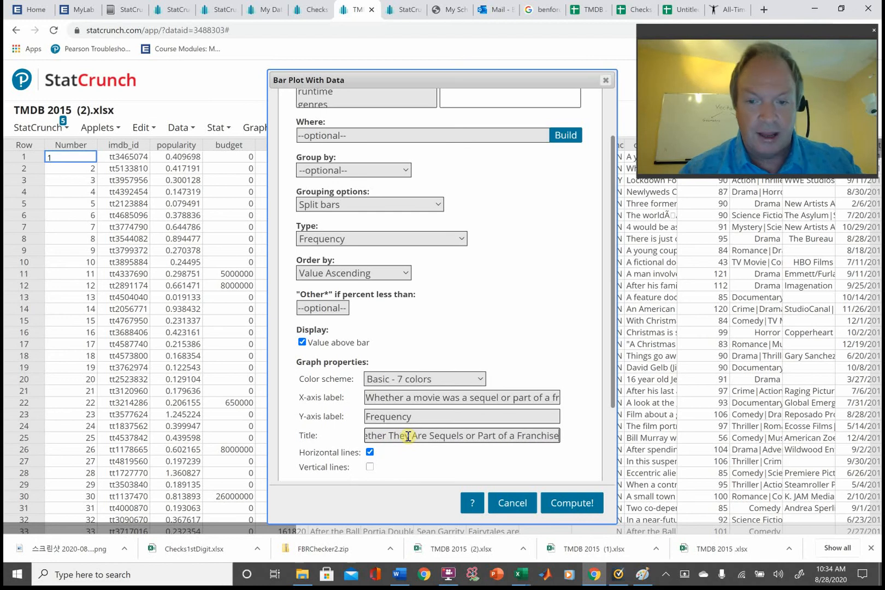
Generate the frequency bar plot, and reposition and widen its window to fit the full title
left_click(573, 503)
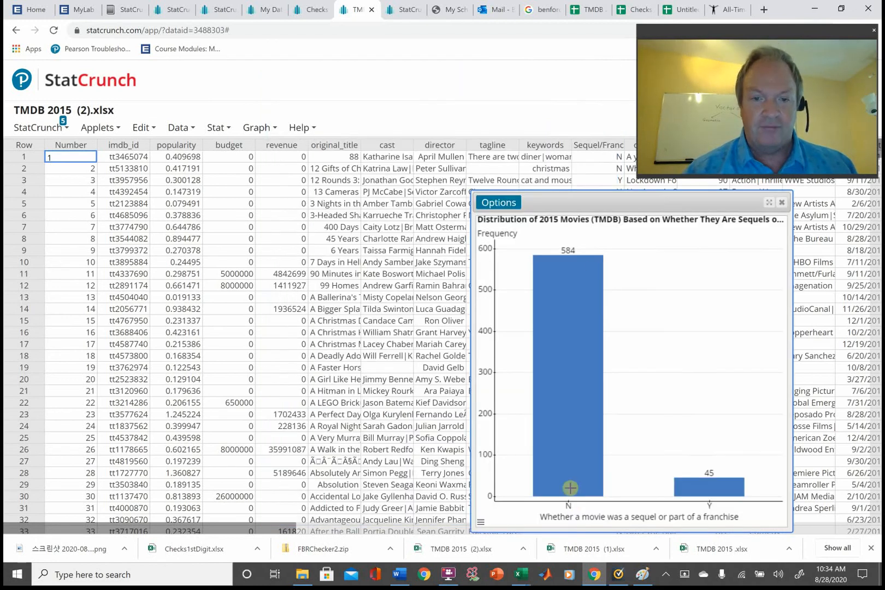
left_click_drag(473, 192, 117, 80)
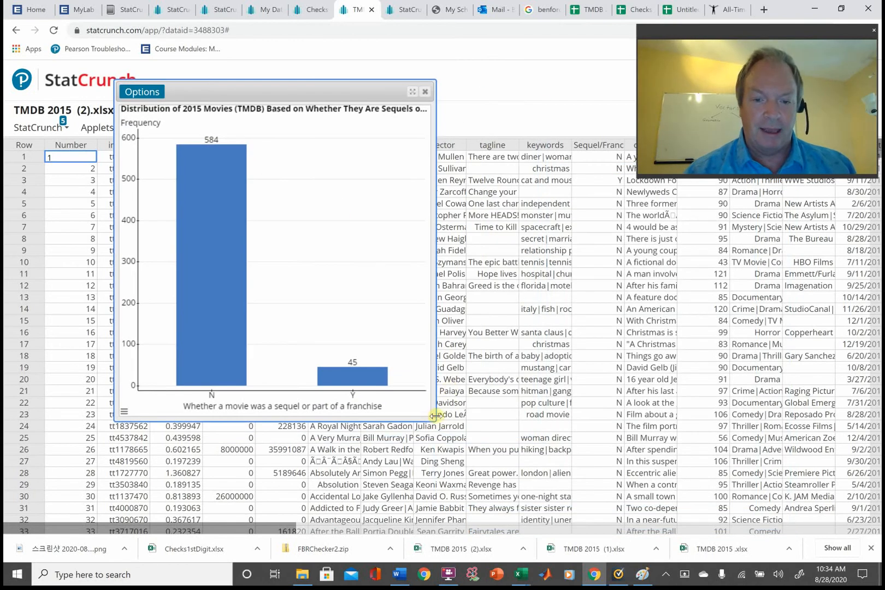
left_click_drag(435, 415, 593, 416)
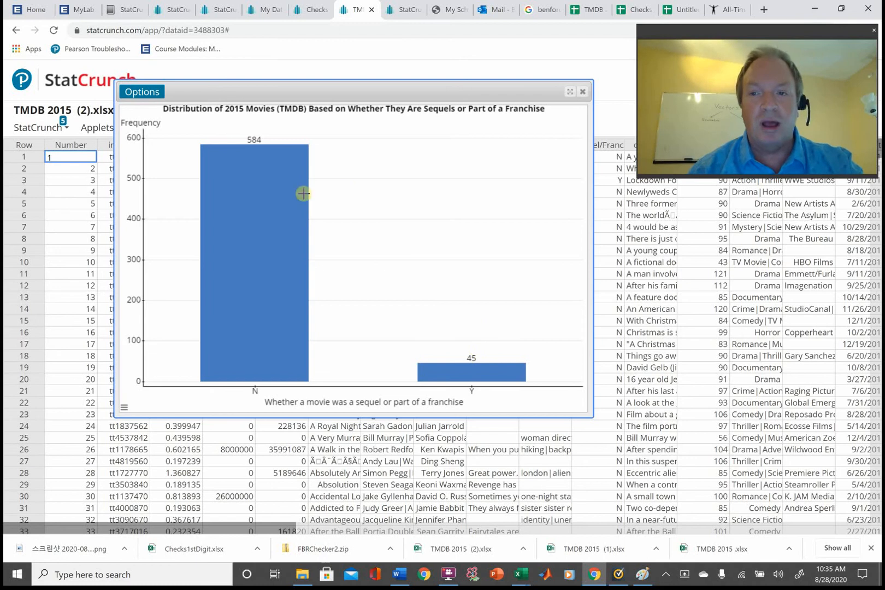
Reopen the settings of the Sequel/Franchise bar plot and change its type to Percent
left_click(134, 97)
left_click(136, 108)
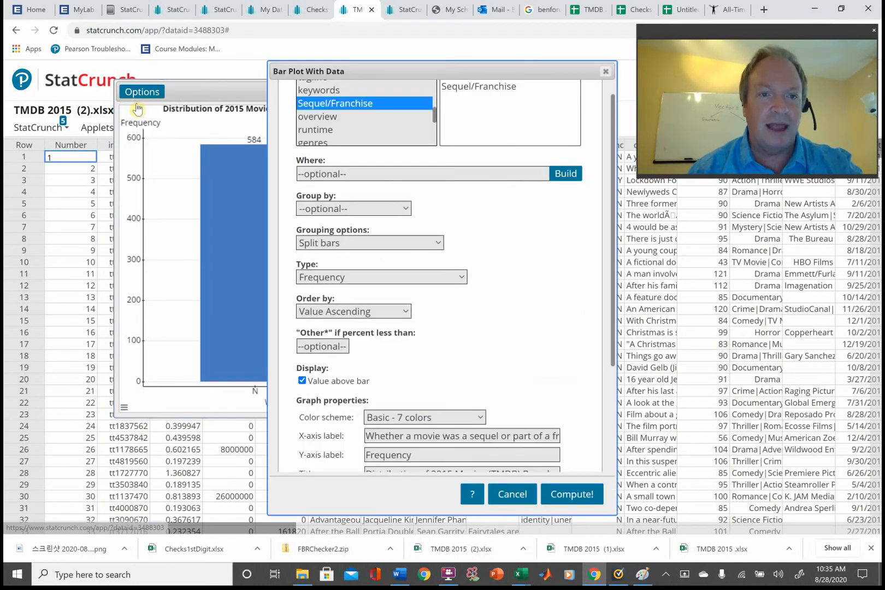
left_click(465, 279)
left_click(320, 332)
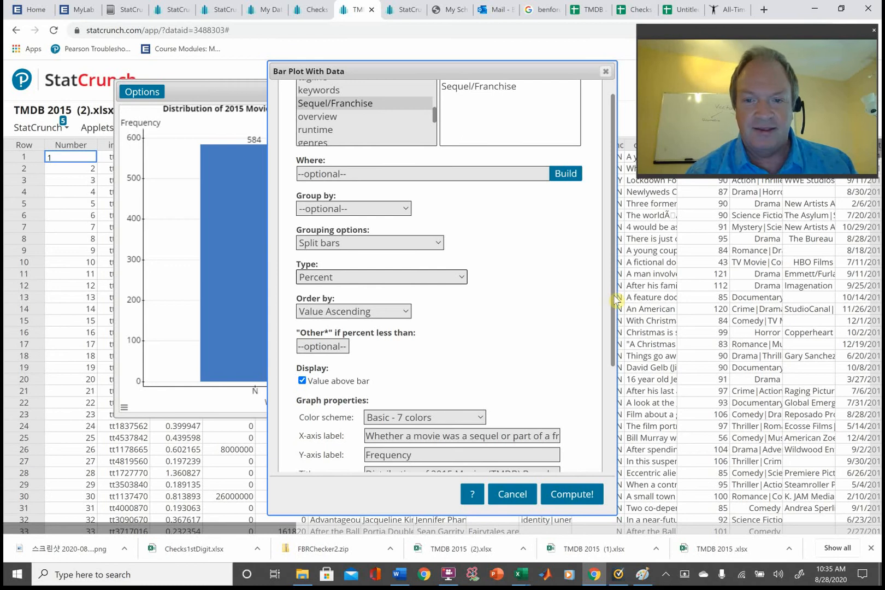
Set the Y-axis label to "Percentage", regenerate the bar plot and move its window over the data table
scroll(456, 387, "down", 2)
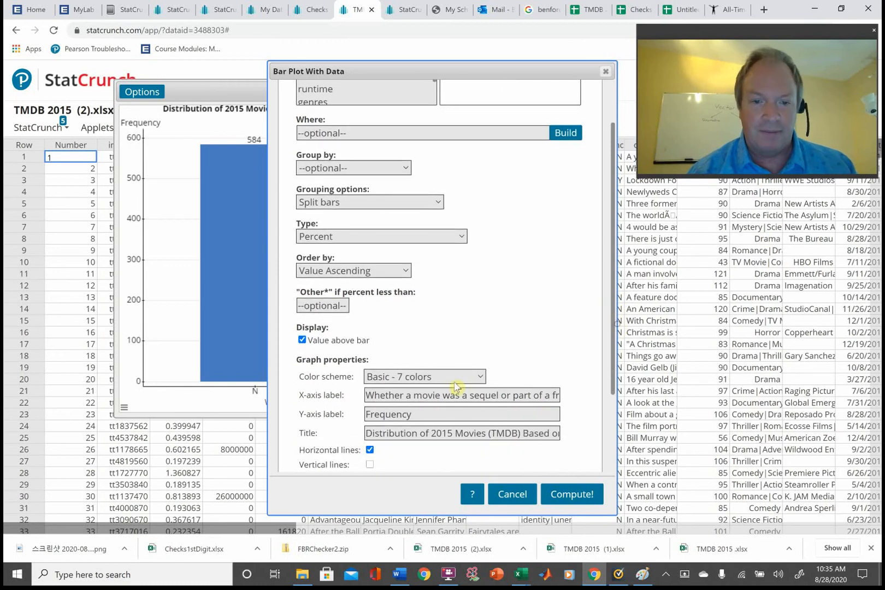
left_click_drag(429, 414, 310, 433)
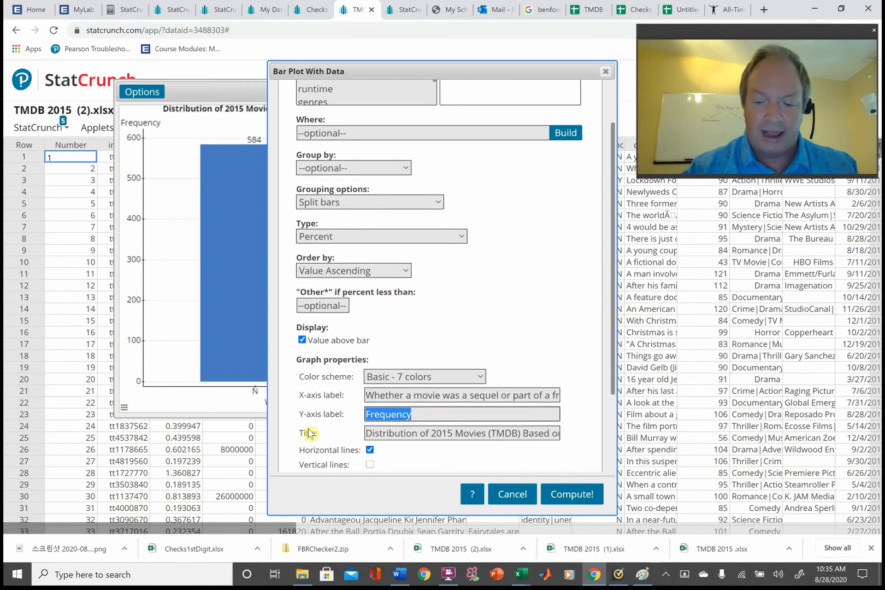
type("Percen")
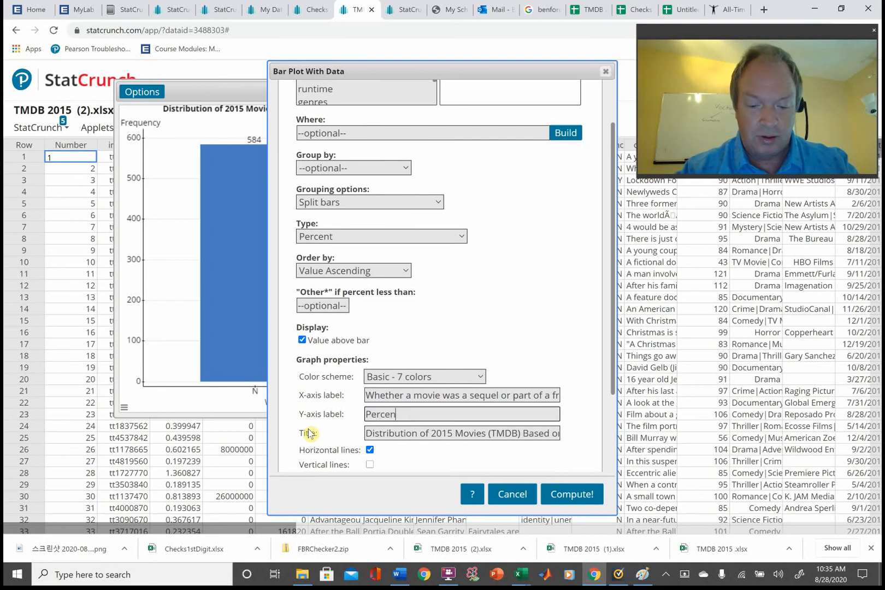
type("tage")
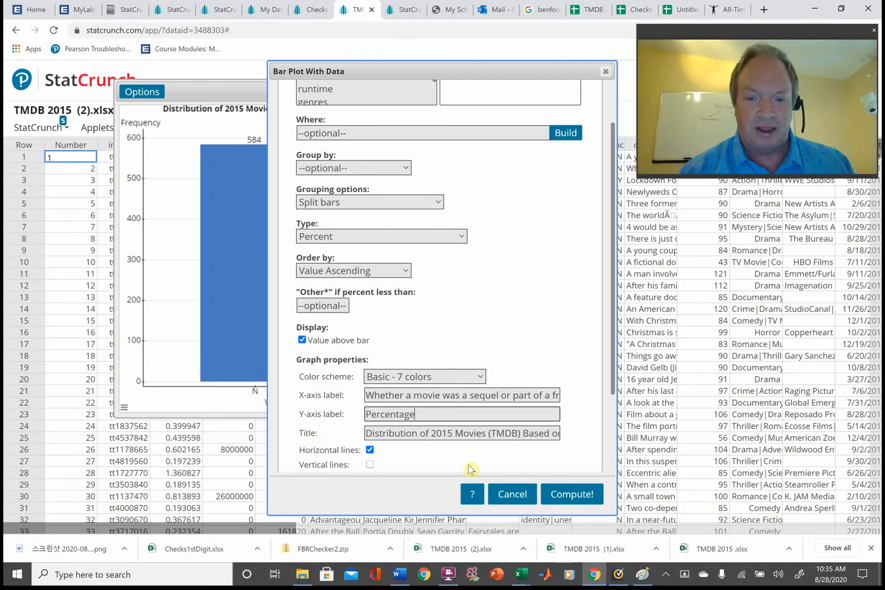
left_click(554, 496)
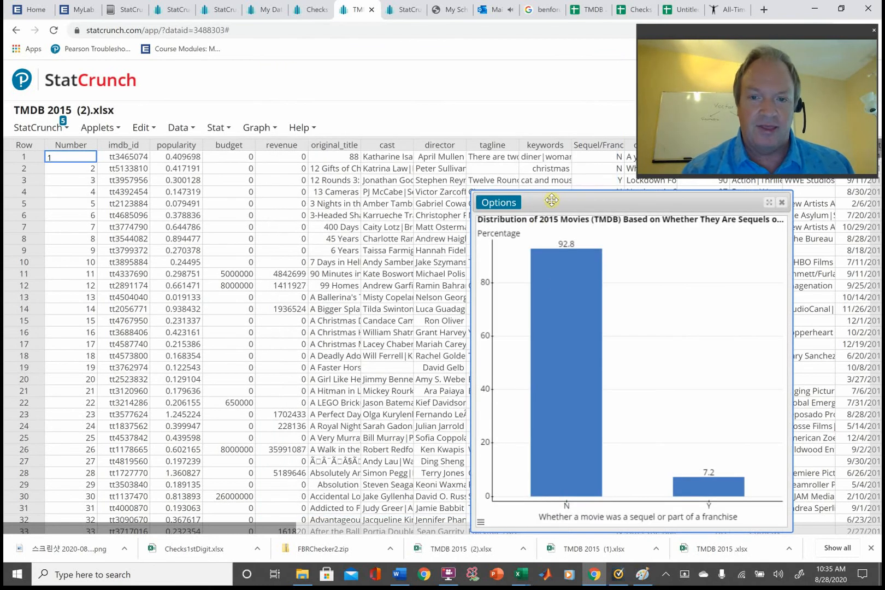
left_click_drag(335, 152, 276, 124)
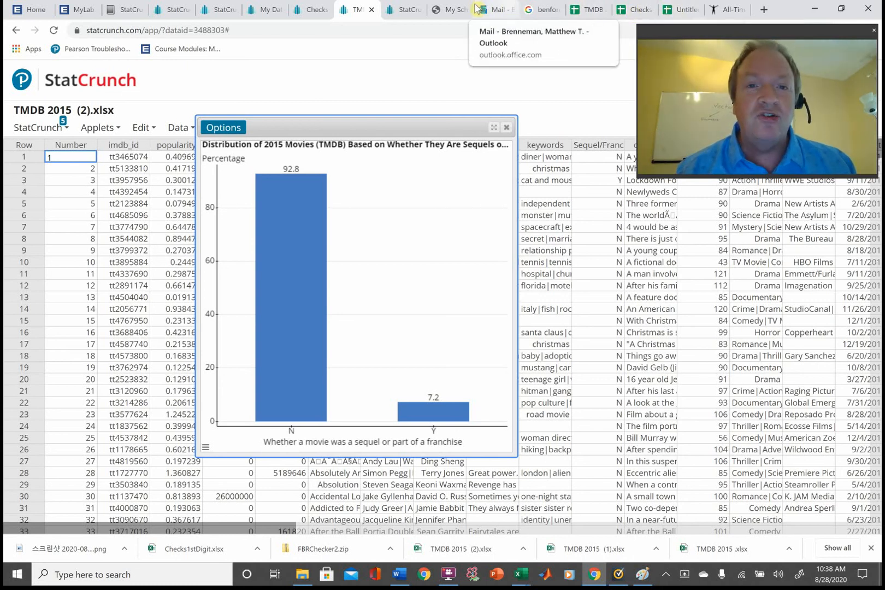
Switch to the untitled StatCrunch data set of medals by country and start a bar plot from summary data
left_click(399, 10)
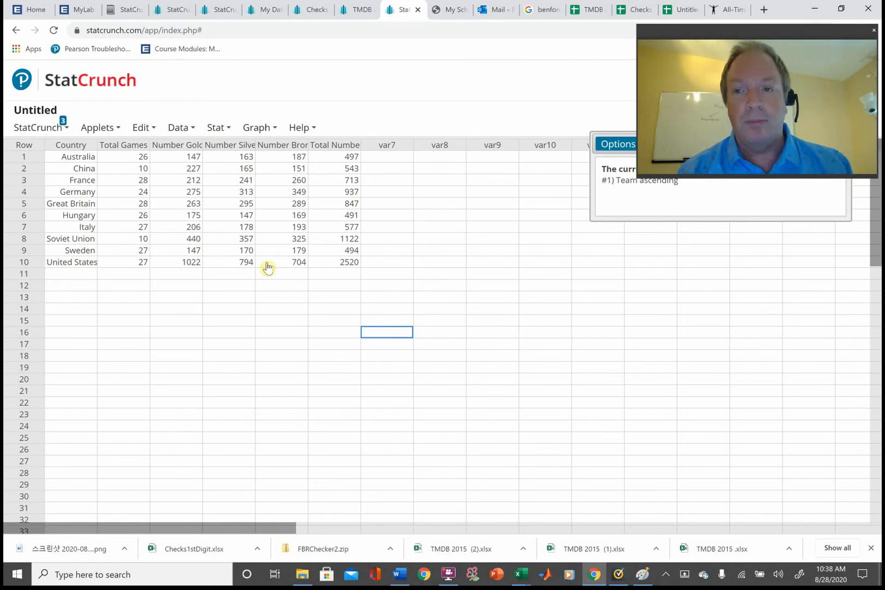
left_click(273, 129)
left_click(274, 130)
left_click(274, 130)
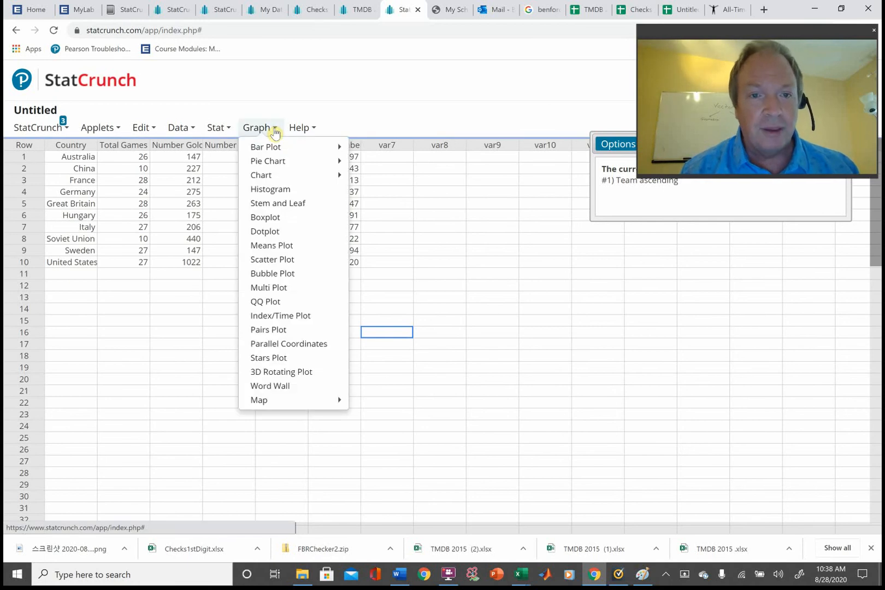
mouse_move(277, 152)
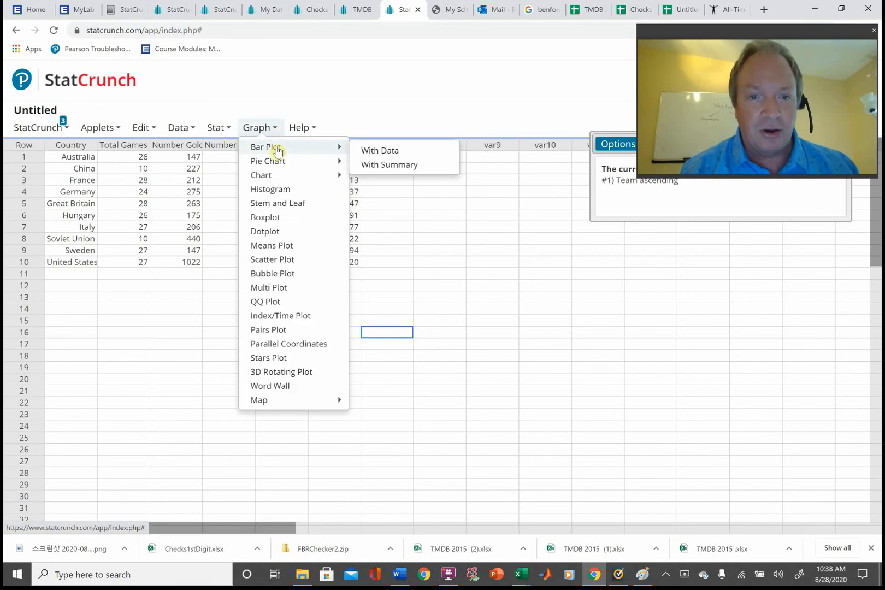
left_click(386, 166)
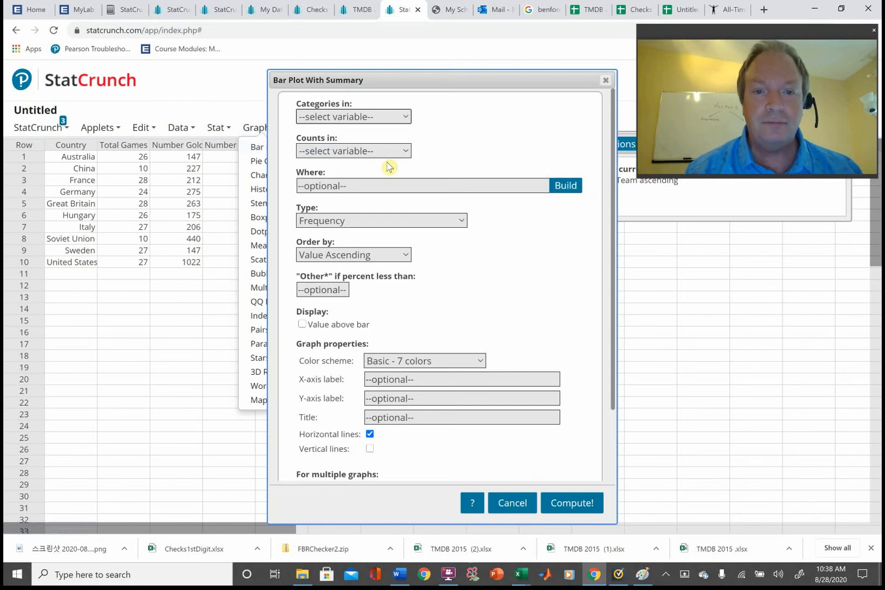
Generate a frequency bar plot with Country as categories and Number Gold as counts, and move its window beside the country names
left_click(401, 118)
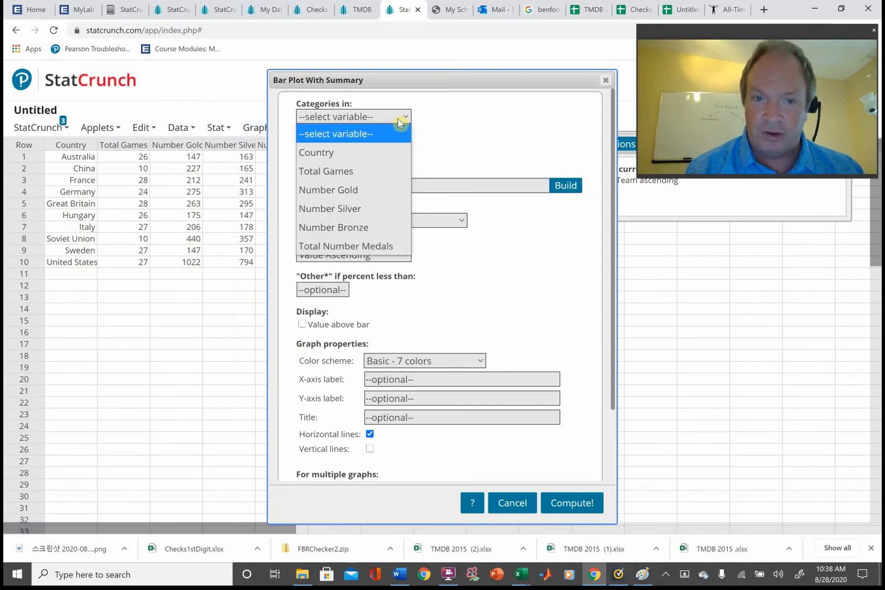
left_click(334, 153)
left_click(397, 151)
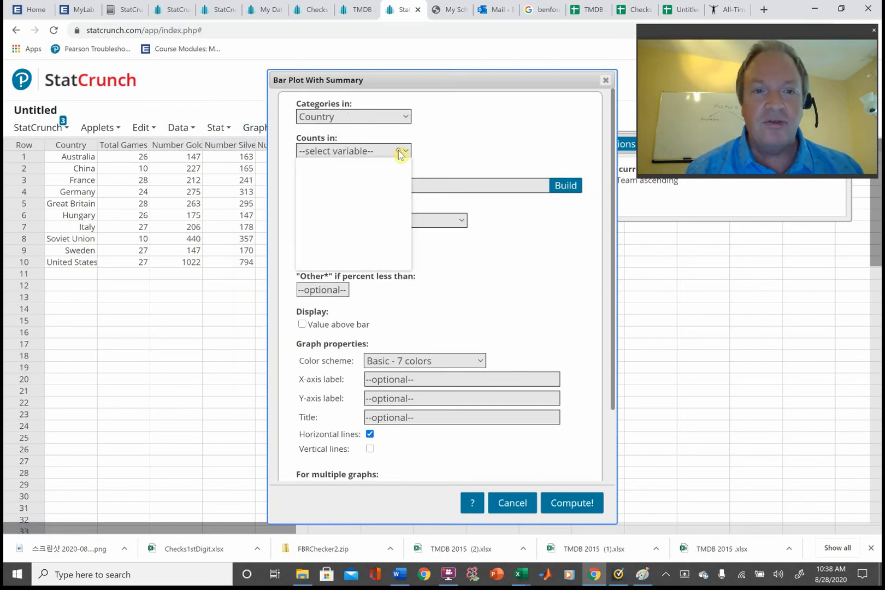
left_click(366, 206)
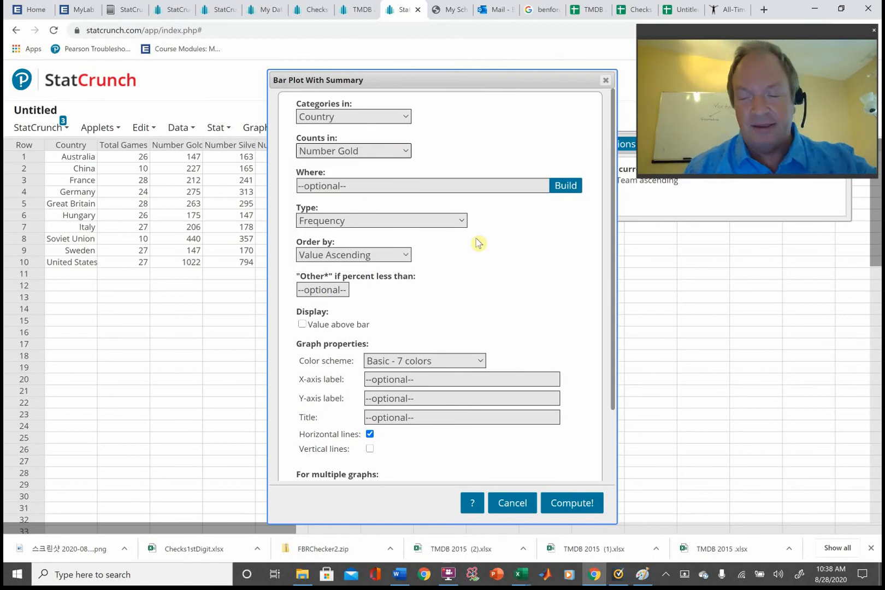
left_click(581, 502)
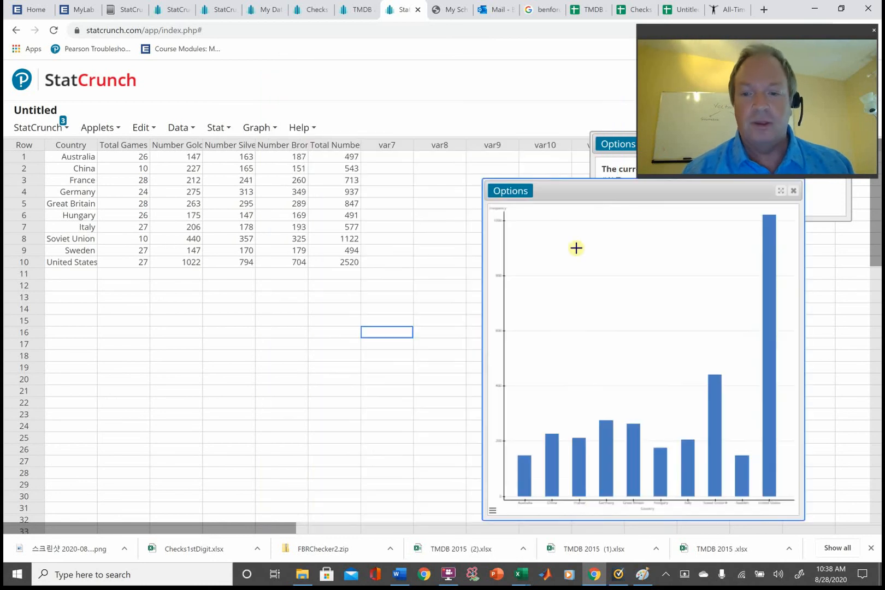
left_click_drag(581, 191, 248, 148)
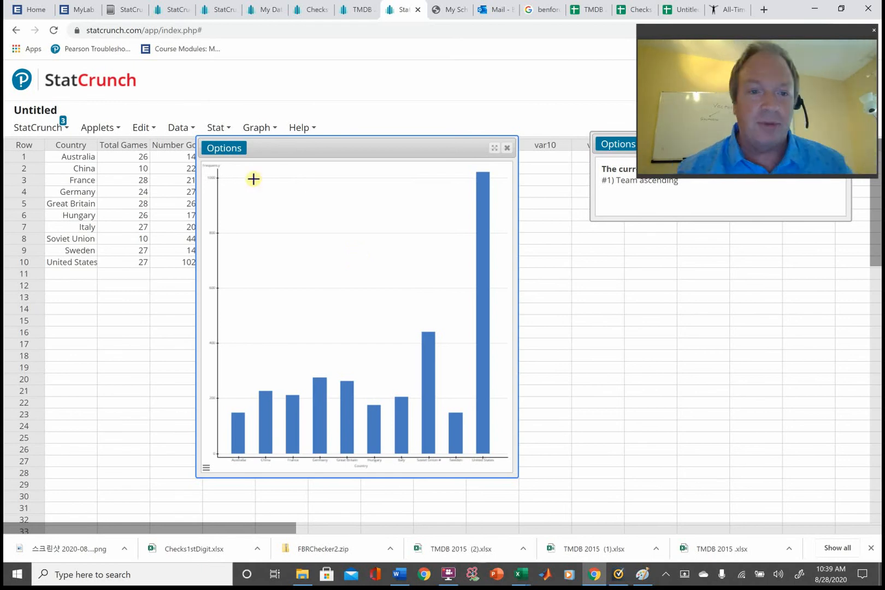
Regenerate the gold medal bar plot in Count Descending order with values above the bars, and reposition and enlarge its window
left_click(225, 152)
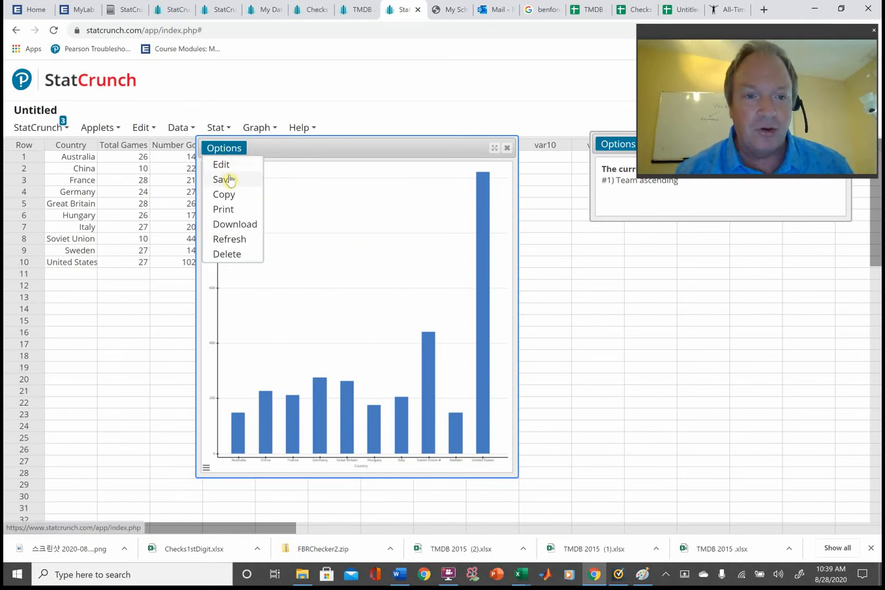
left_click(222, 164)
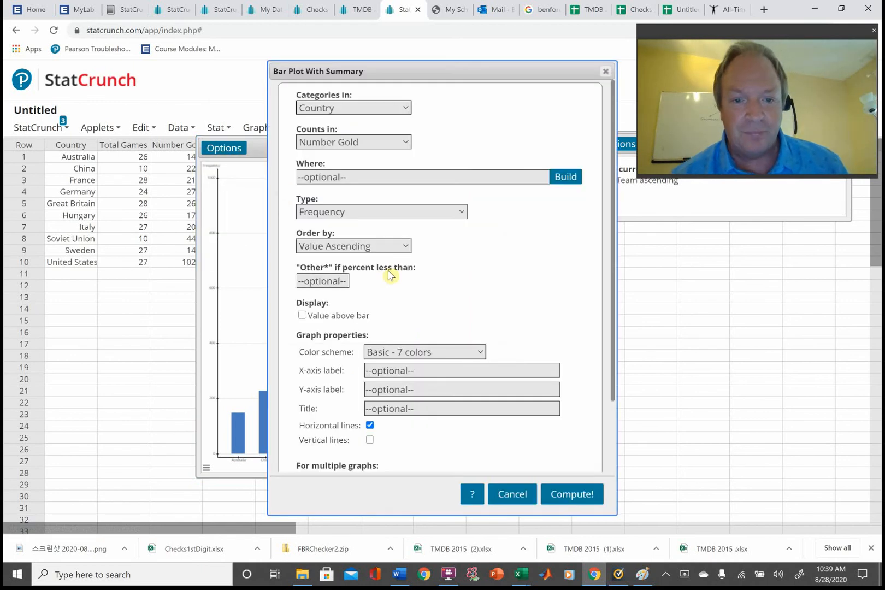
left_click(400, 247)
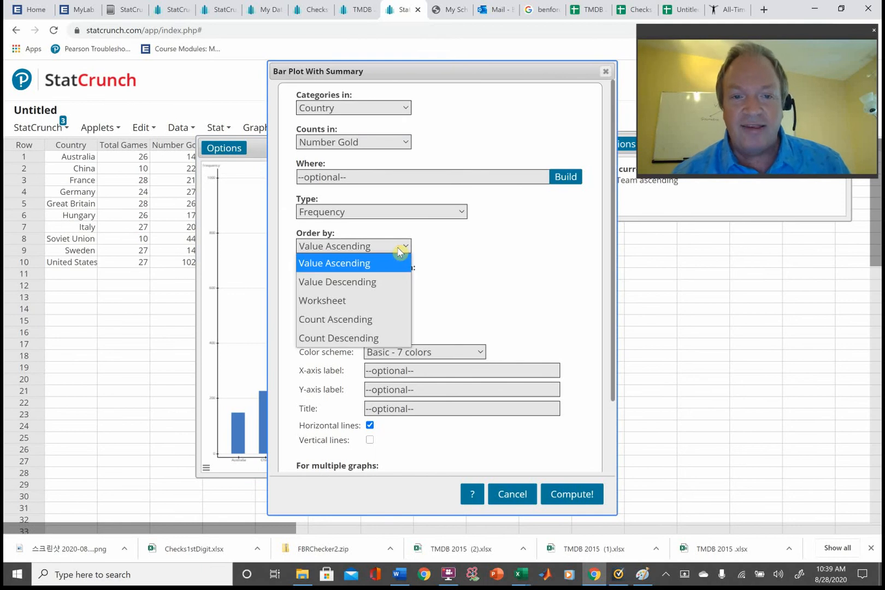
left_click(347, 341)
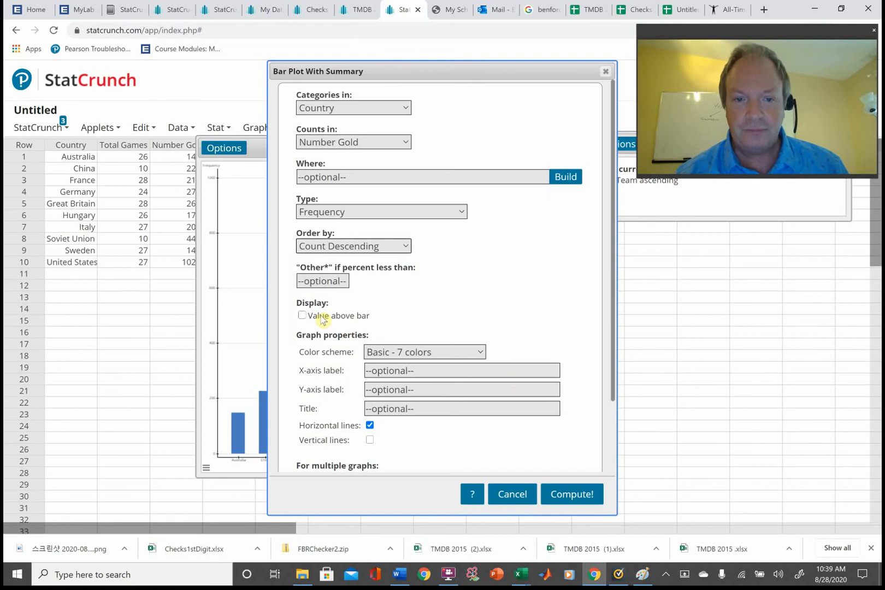
left_click(302, 316)
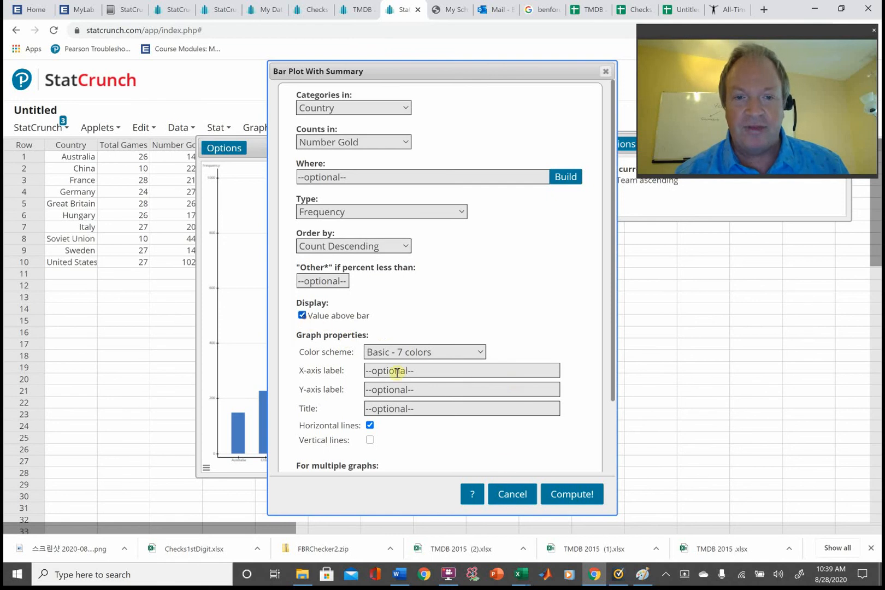
left_click(568, 494)
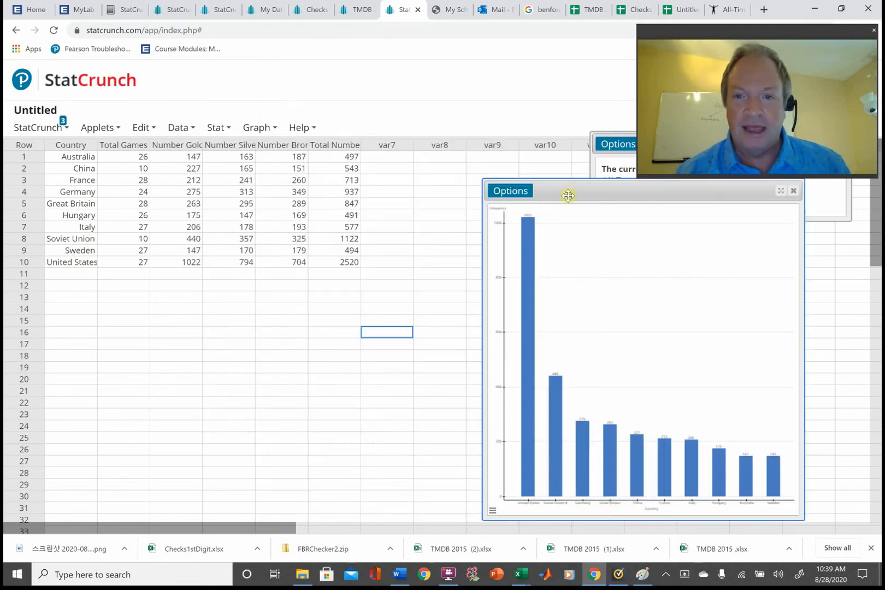
left_click_drag(567, 191, 290, 119)
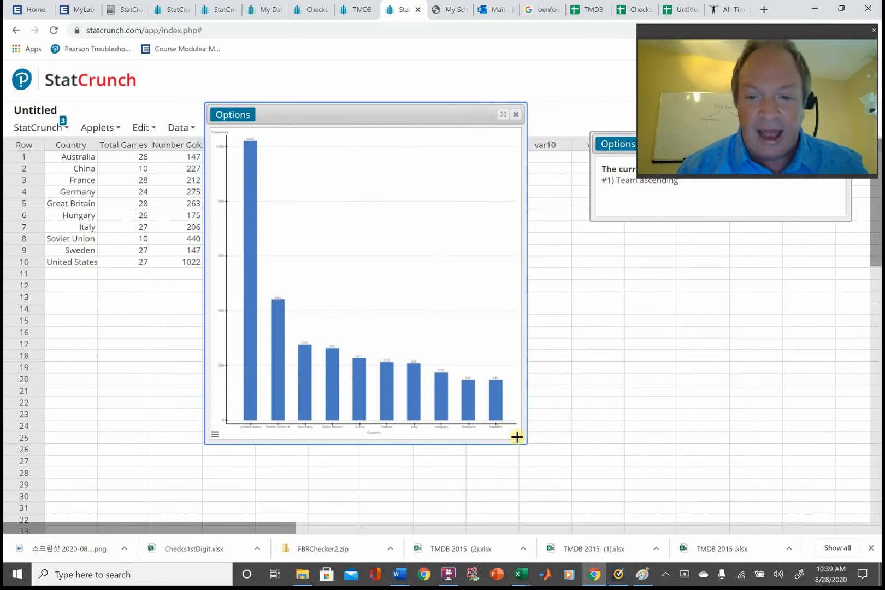
left_click_drag(523, 440, 695, 506)
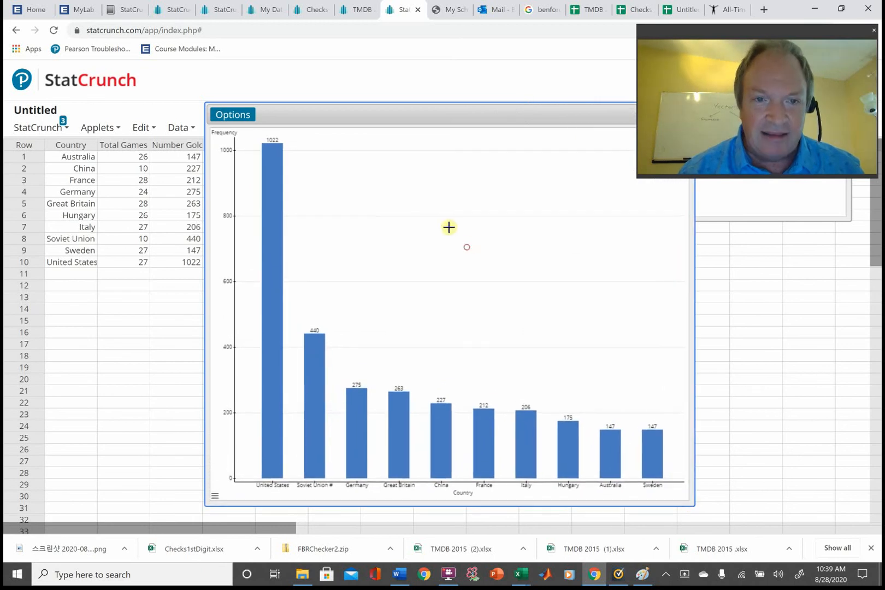
Change the gold medal bar plot's type to Percent, regenerate it, and reposition and enlarge its window
left_click(235, 126)
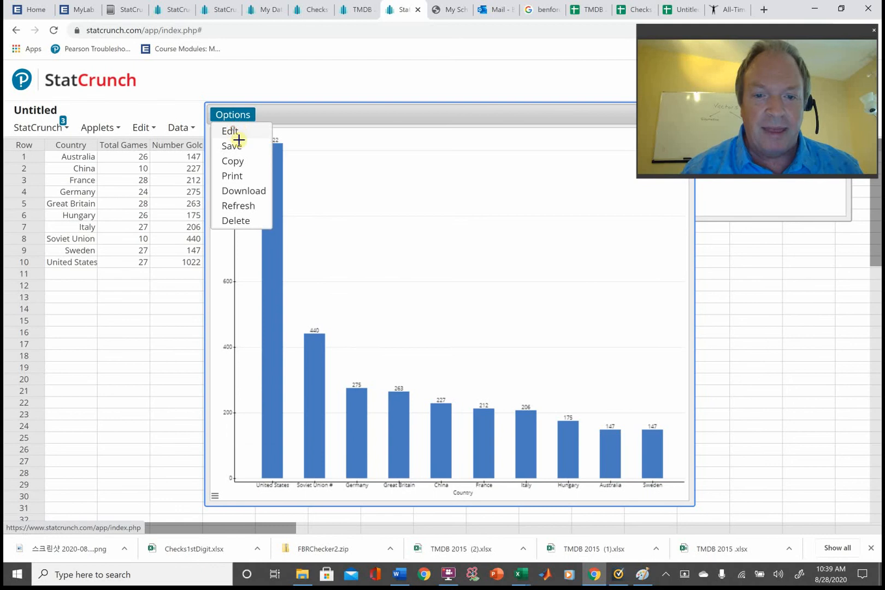
left_click(232, 130)
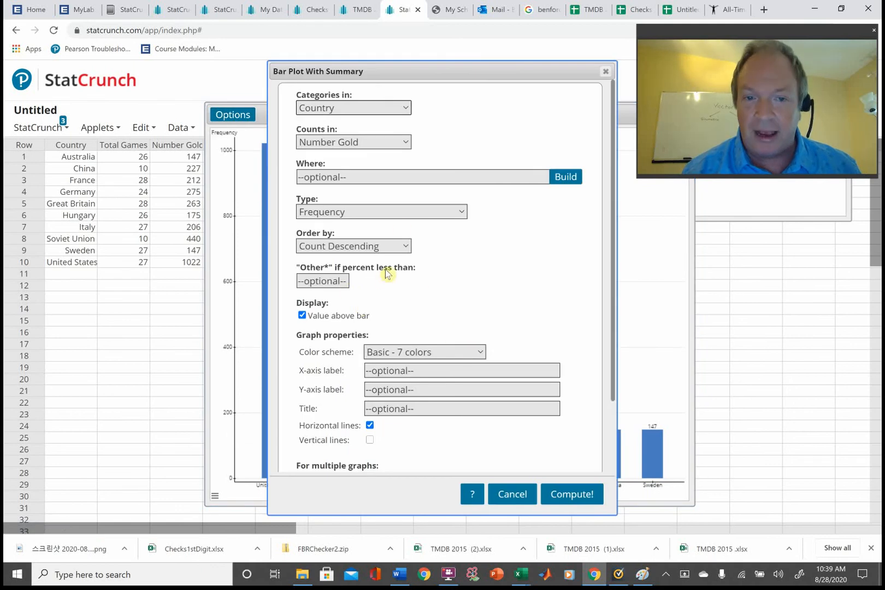
left_click(410, 212)
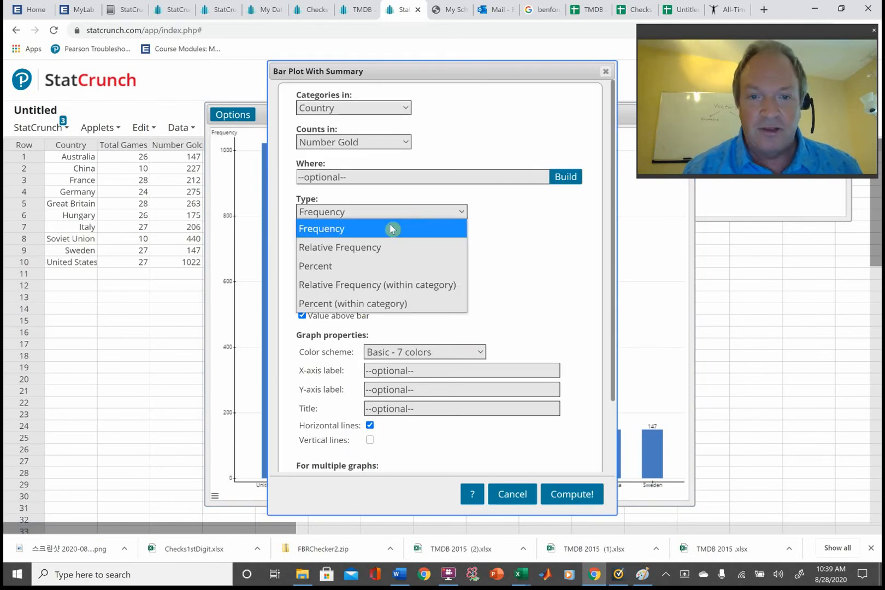
left_click(325, 266)
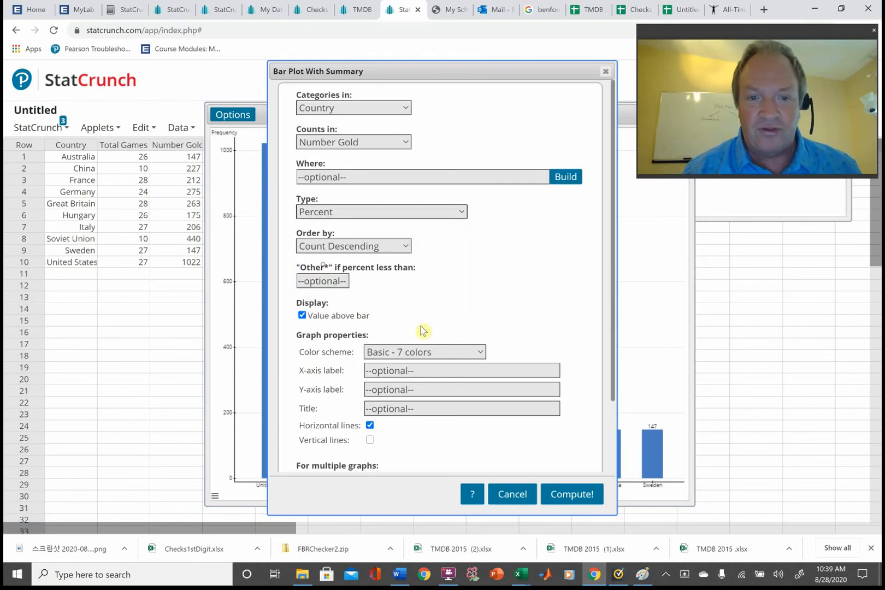
left_click(572, 494)
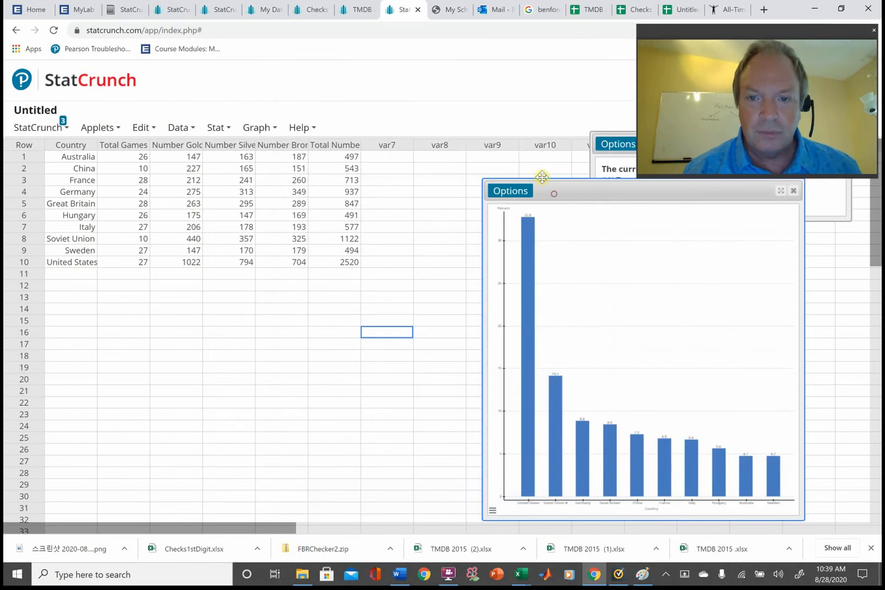
left_click_drag(546, 185, 238, 82)
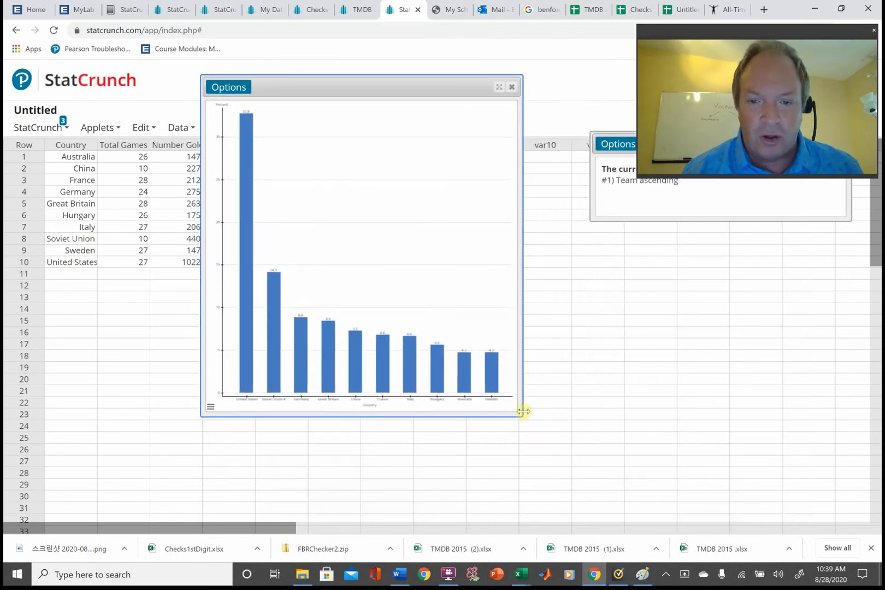
left_click_drag(519, 413, 685, 516)
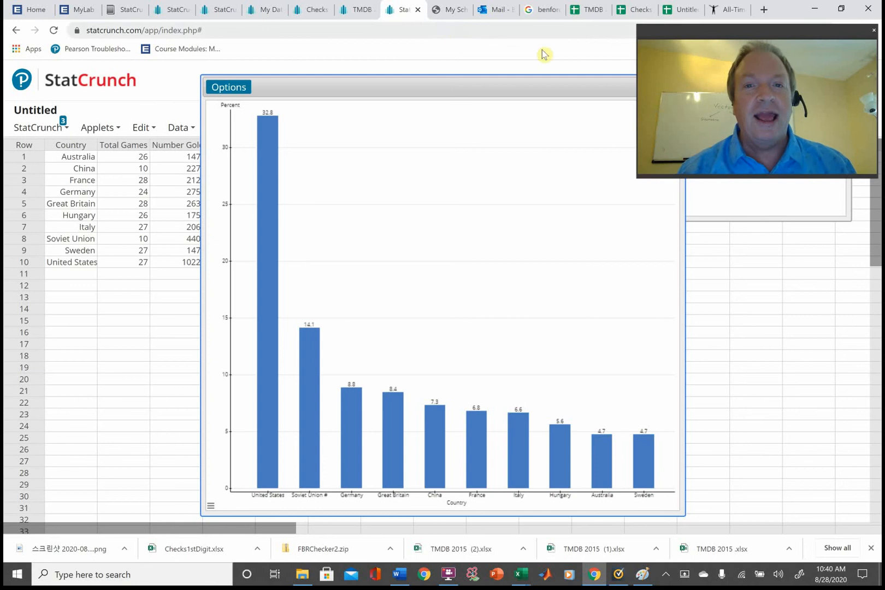
Switch to the TMDB 2015 (2).xlsx data set and close its percentage bar plot
left_click(351, 9)
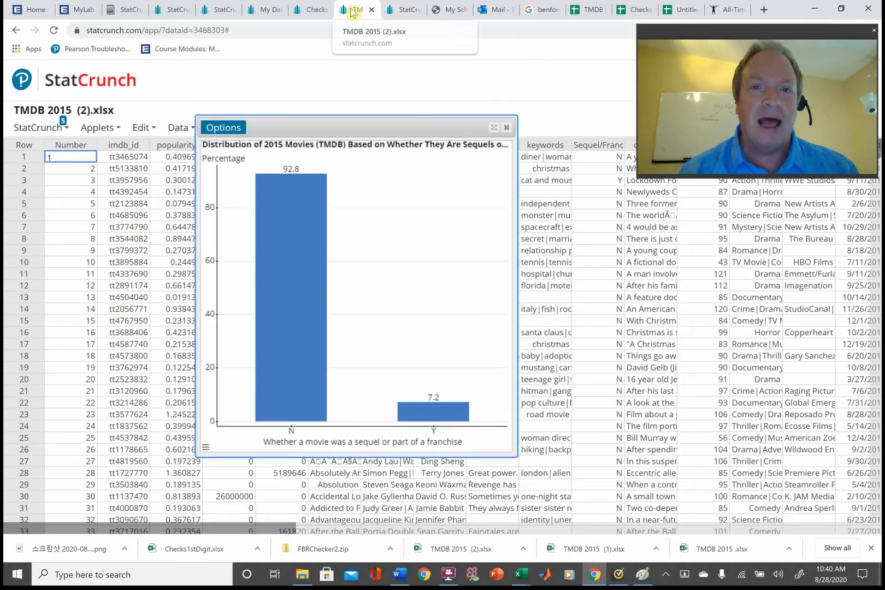
left_click(506, 127)
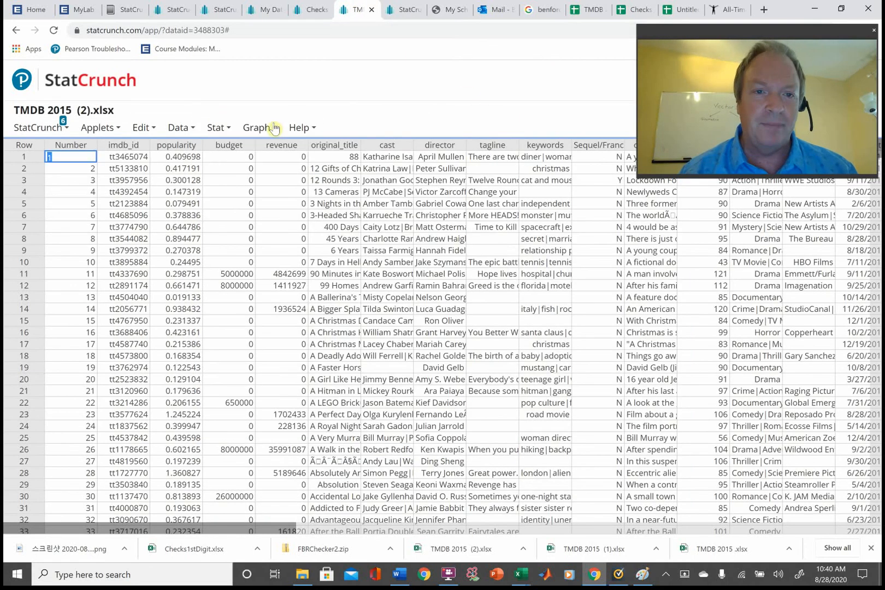
Start a pie chart from the raw data and choose Sequel/Franchise as its column
left_click(275, 129)
left_click(273, 127)
left_click(273, 130)
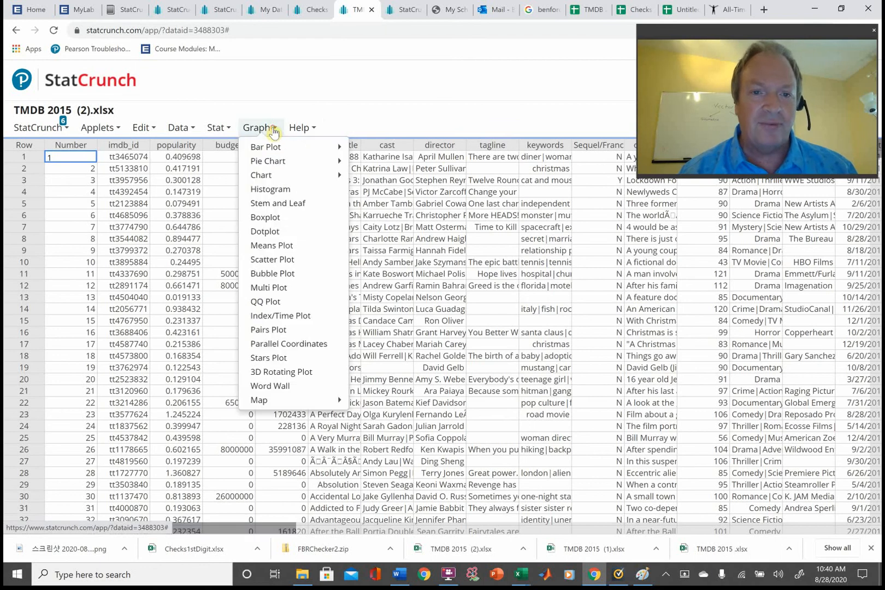
left_click(274, 160)
left_click(272, 130)
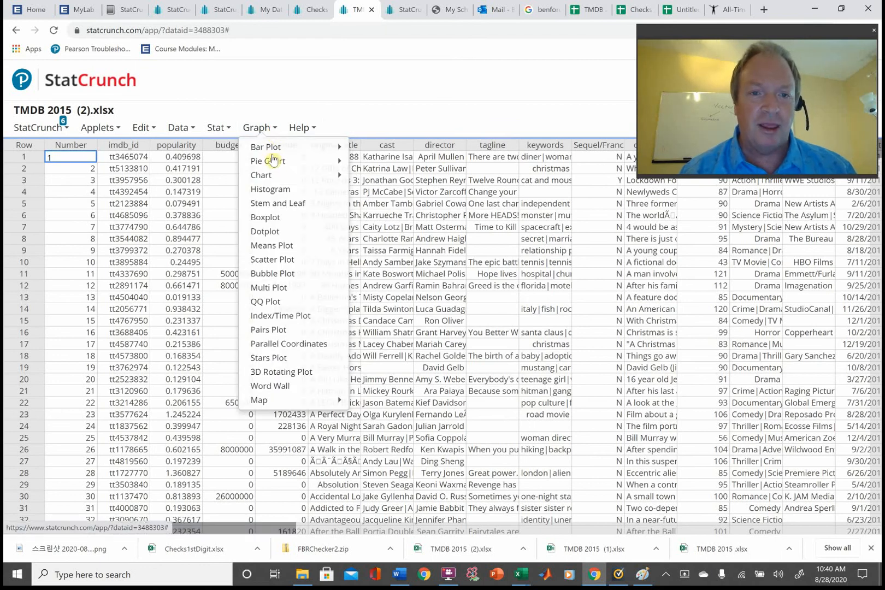
left_click(276, 161)
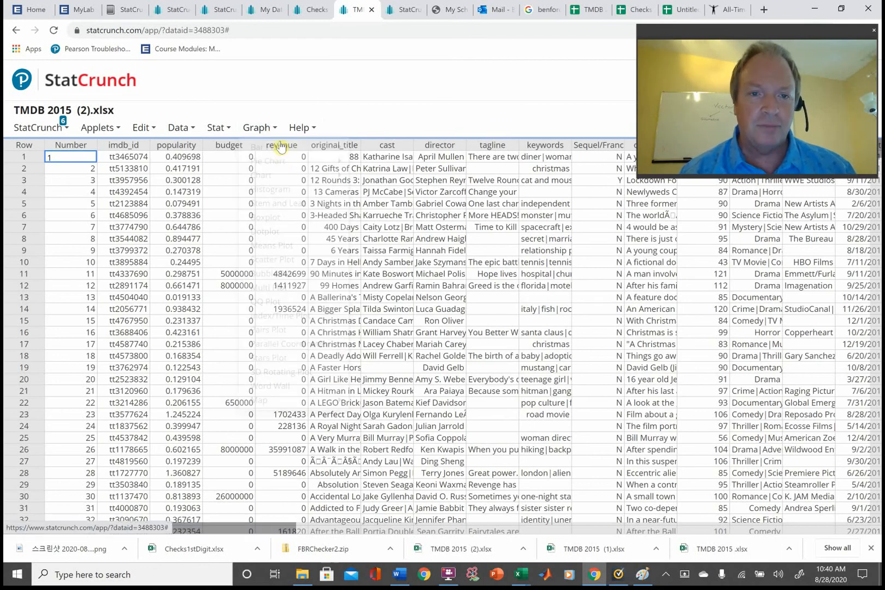
left_click(274, 131)
left_click(275, 131)
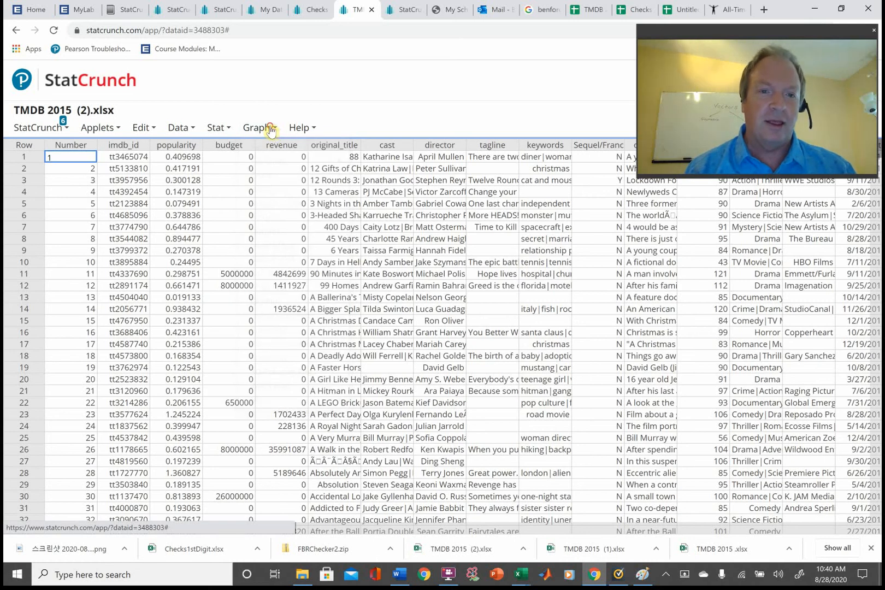
left_click(270, 128)
mouse_move(305, 164)
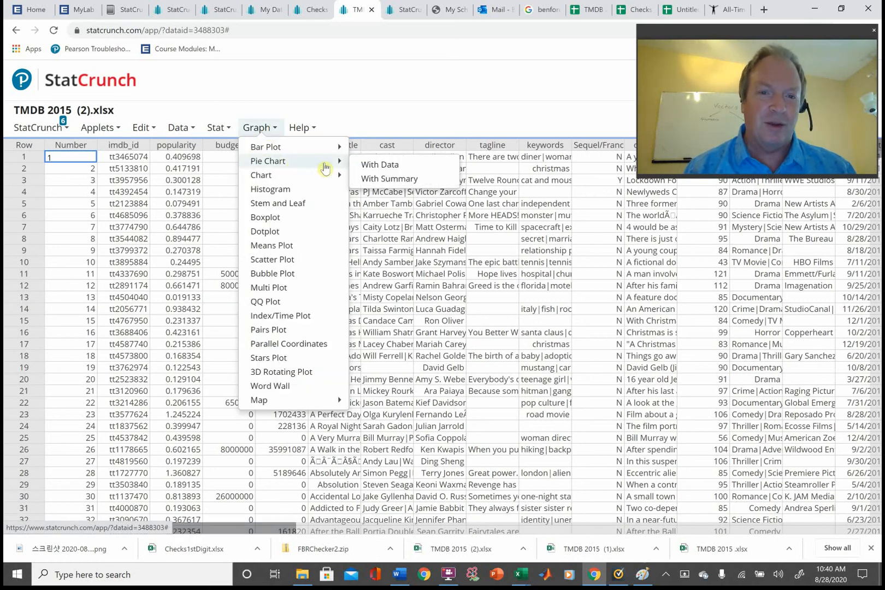
left_click(368, 167)
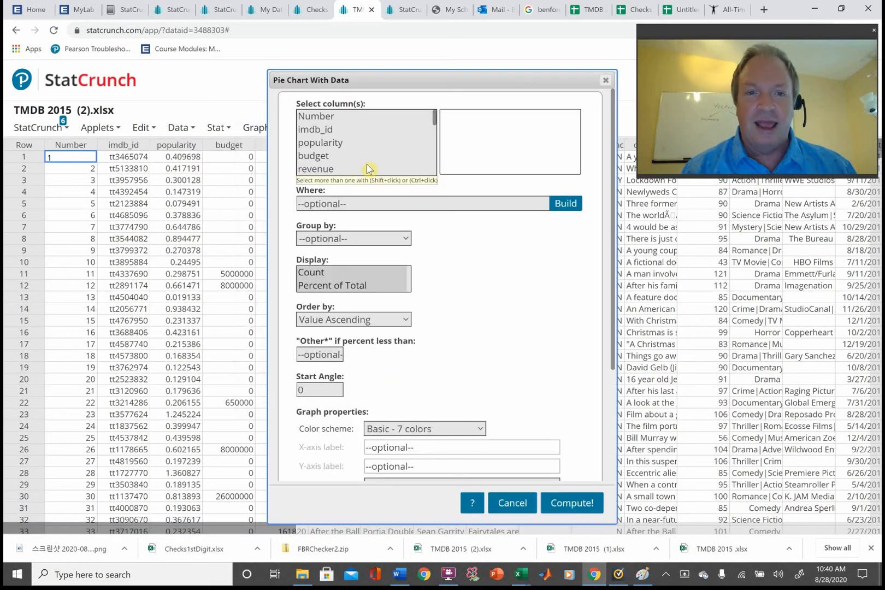
scroll(437, 150, "down", 3)
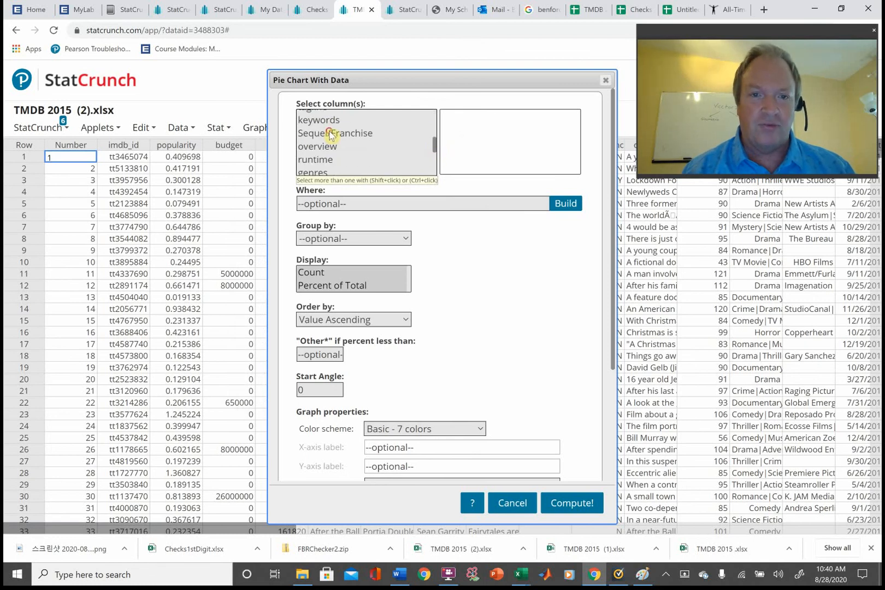
left_click(332, 134)
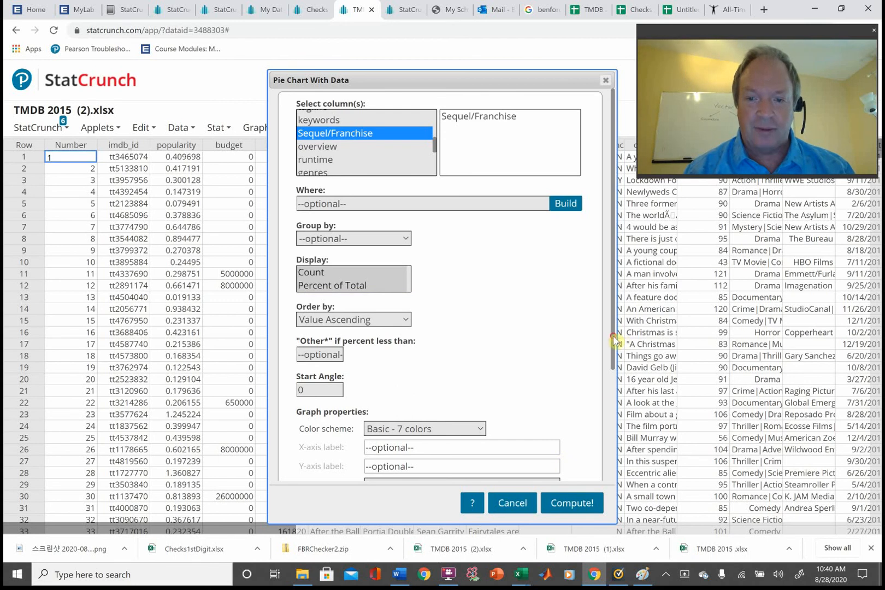
Title the pie chart "Distribution of 2015 Movies (from TMDBV) Based on Whether They are Sequels or Part of a Franchise"
left_click_drag(614, 341, 617, 414)
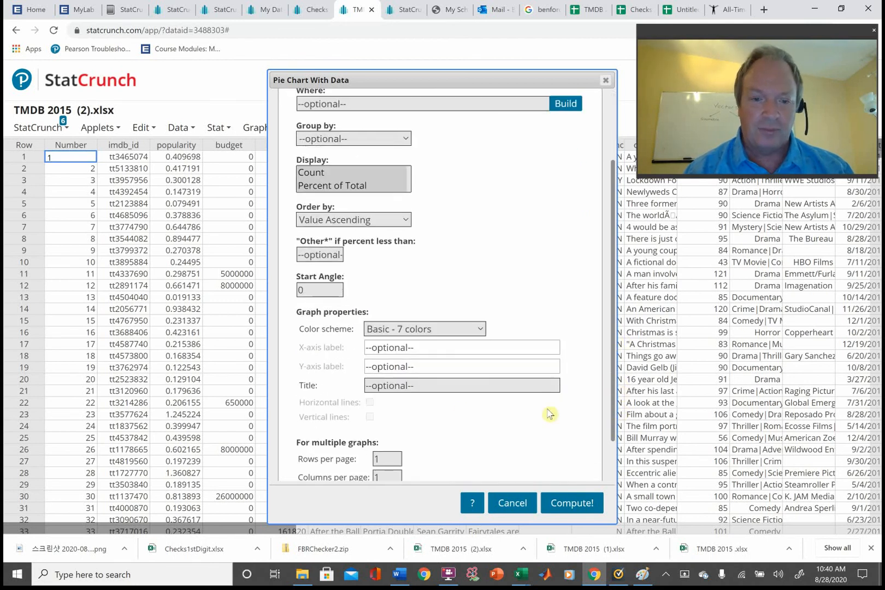
left_click(398, 385)
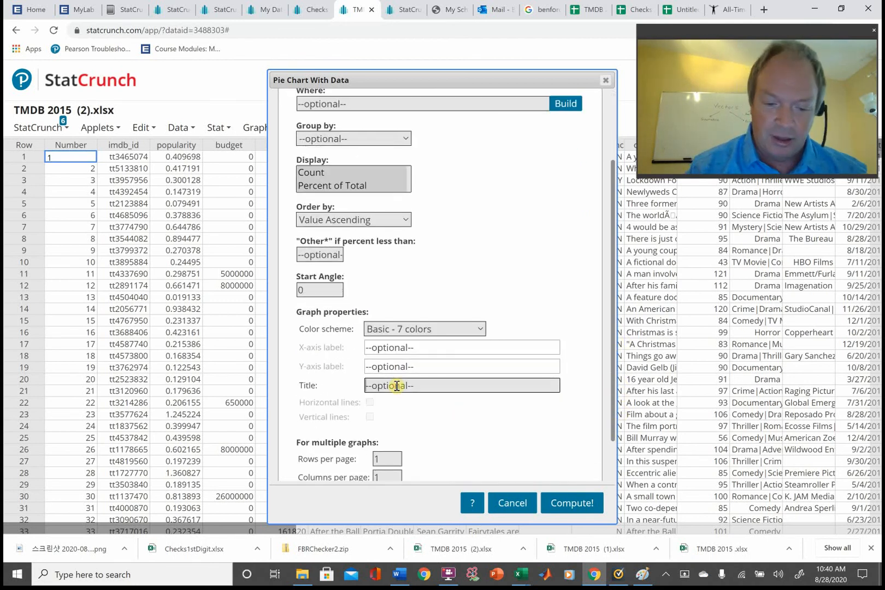
type("Distr")
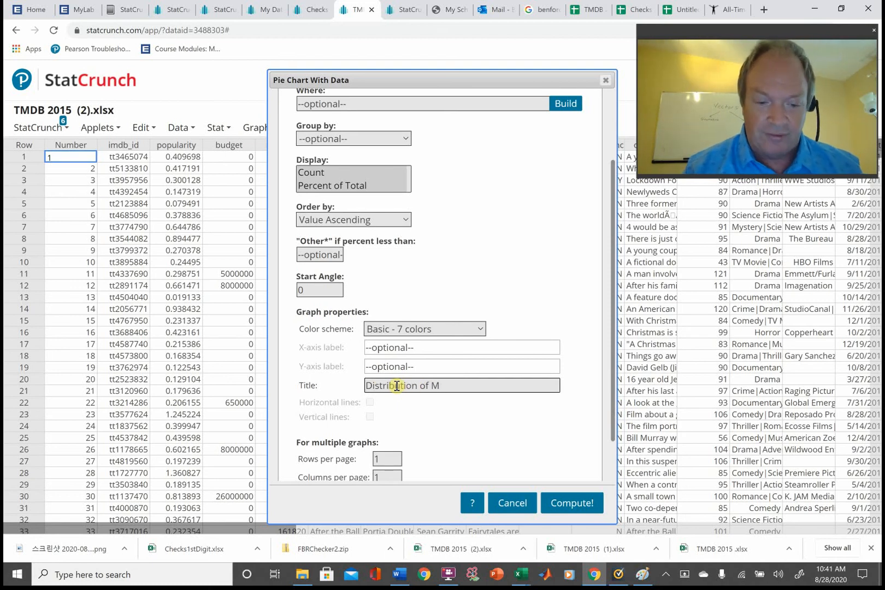
type("ibution of 2015 ")
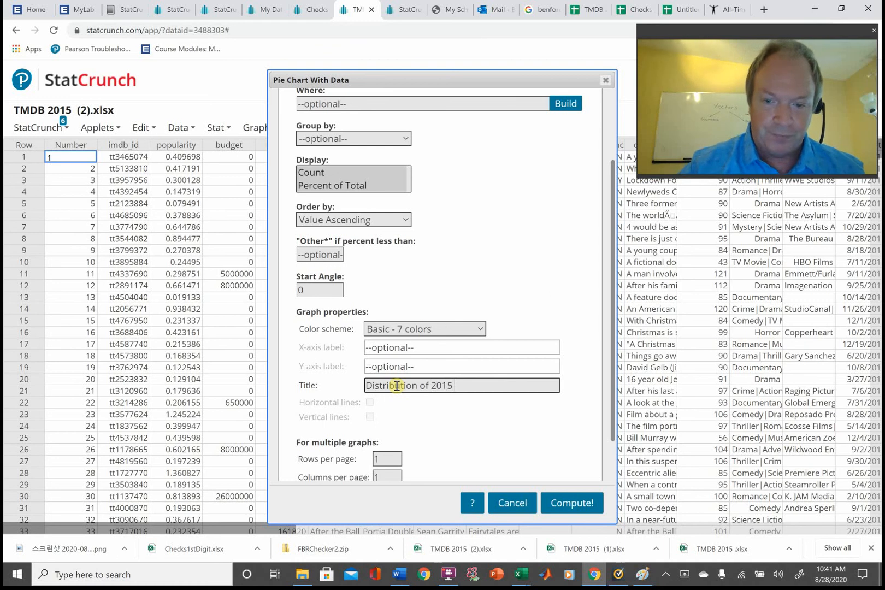
type("Movies")
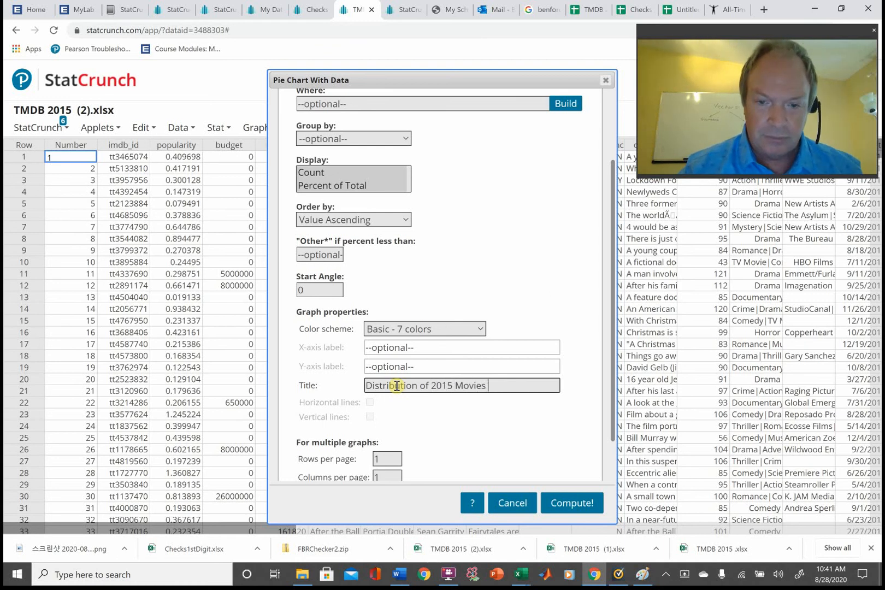
type(" (from ")
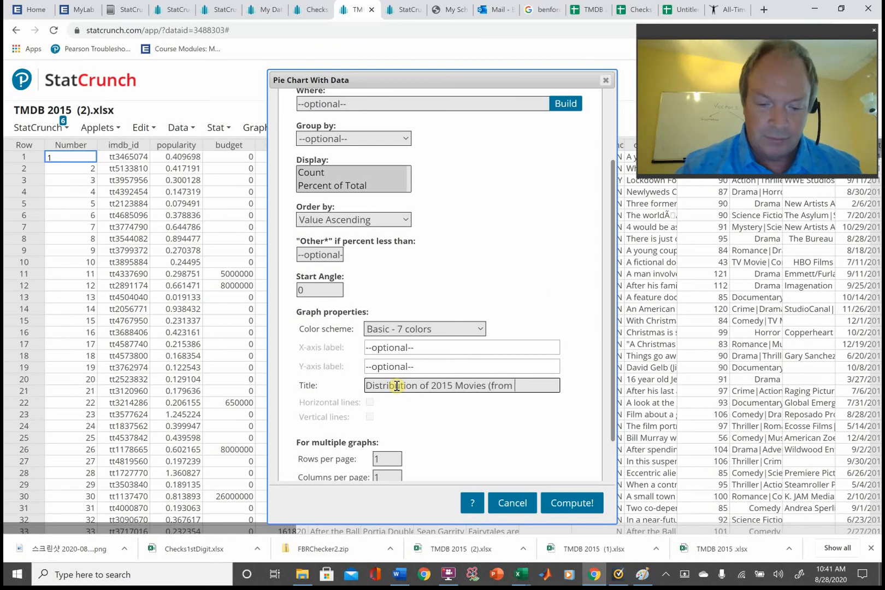
type("TMDBV")
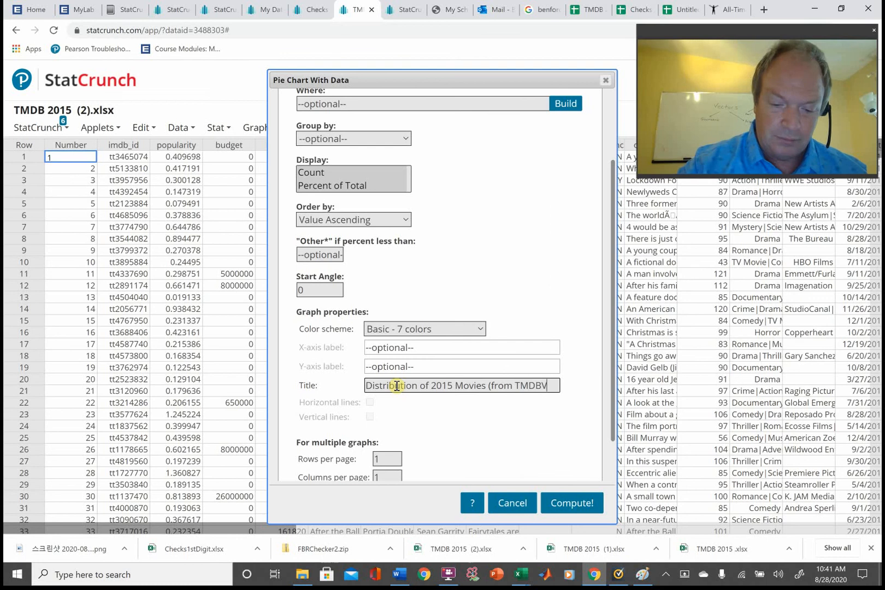
type(") Based on")
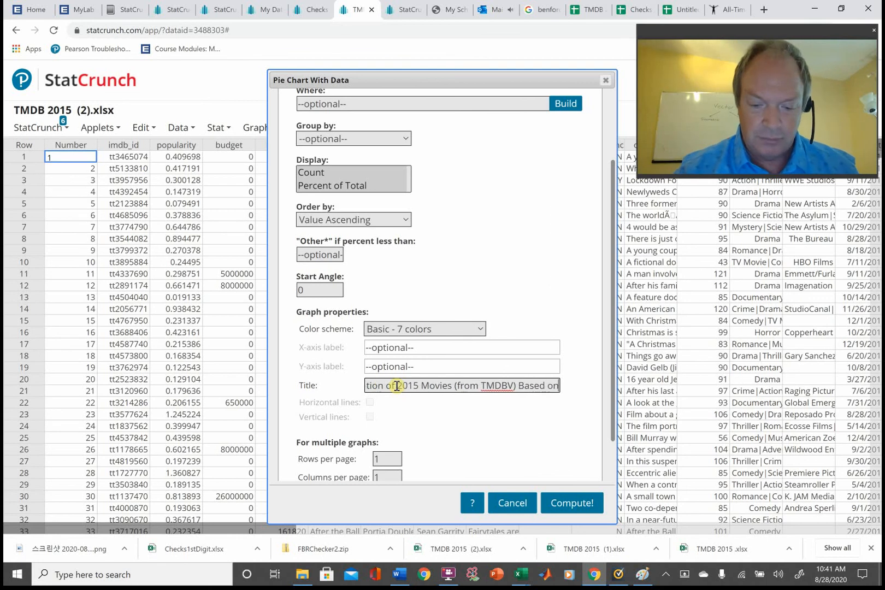
type(" Whwth")
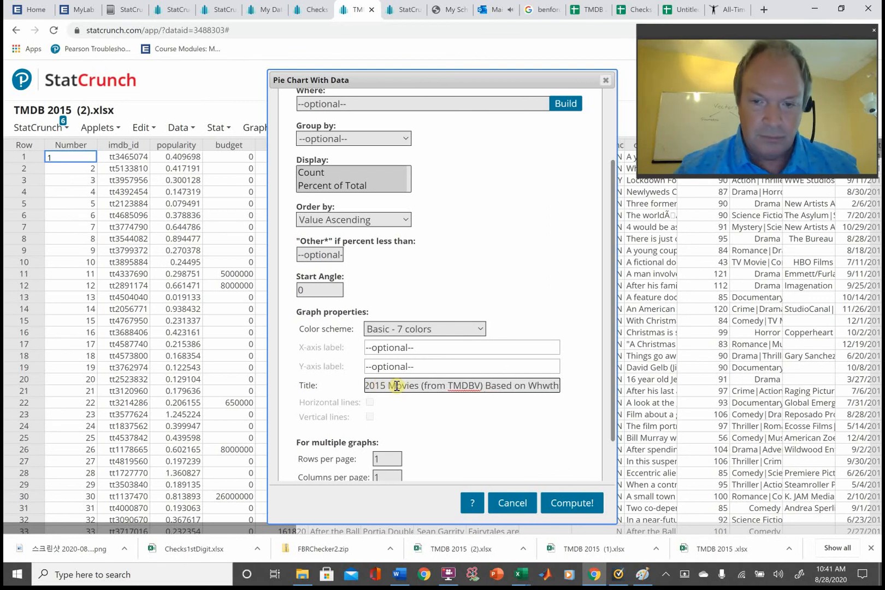
key("BackSpace")
key("BackSpace")
key("BackSpace")
type("e")
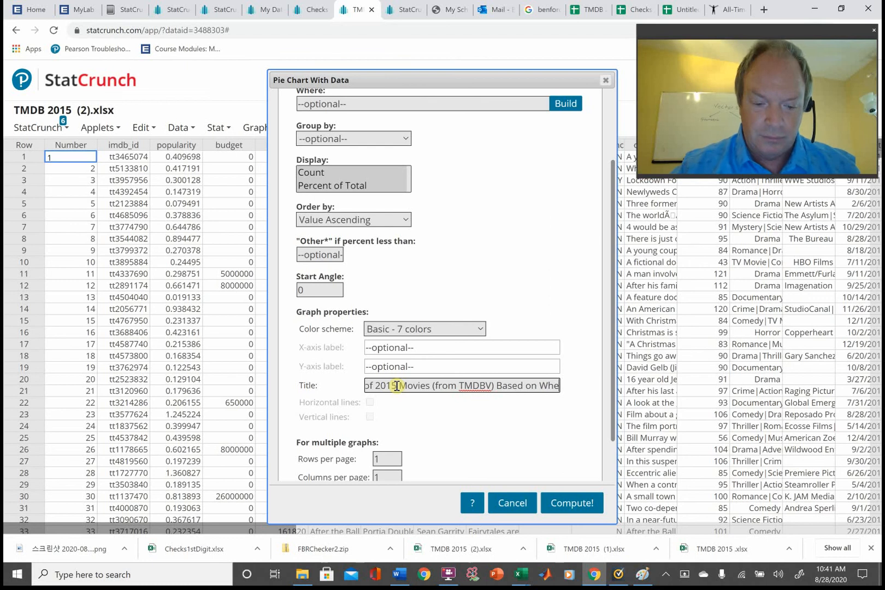
type("ther They a")
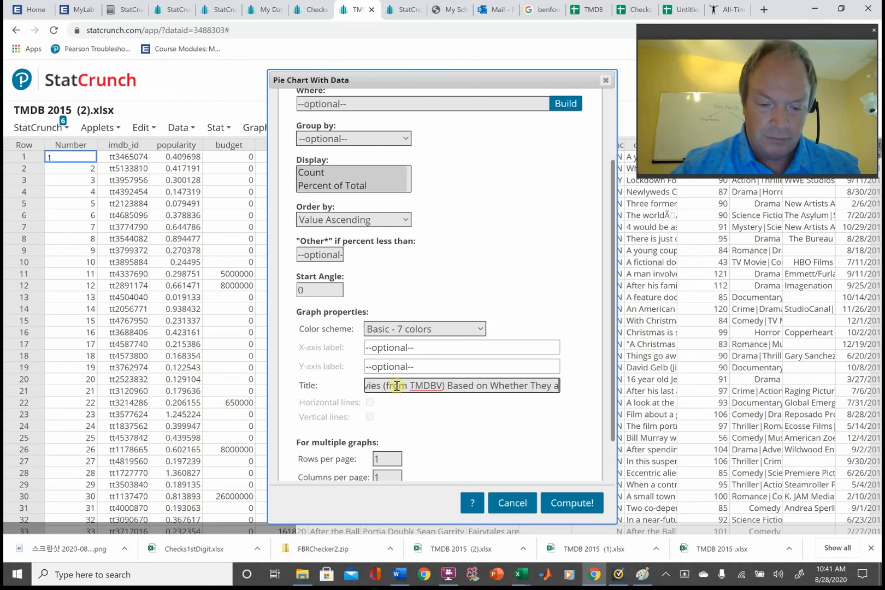
type("re Seque")
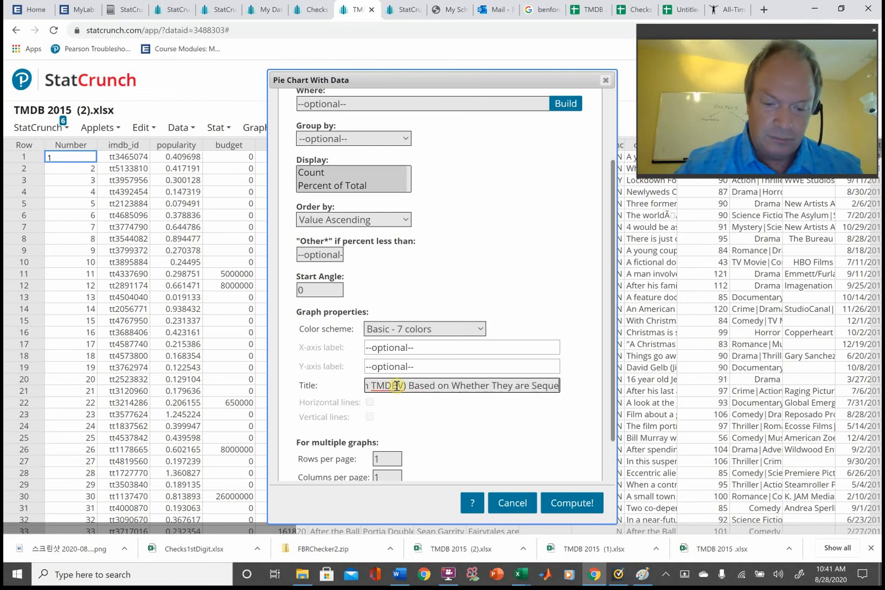
type("ls")
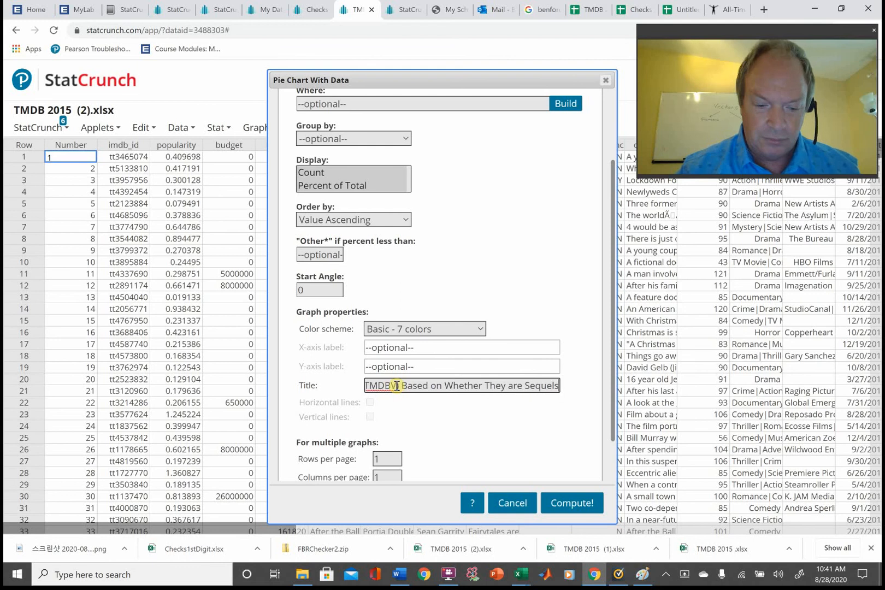
type(" or Part")
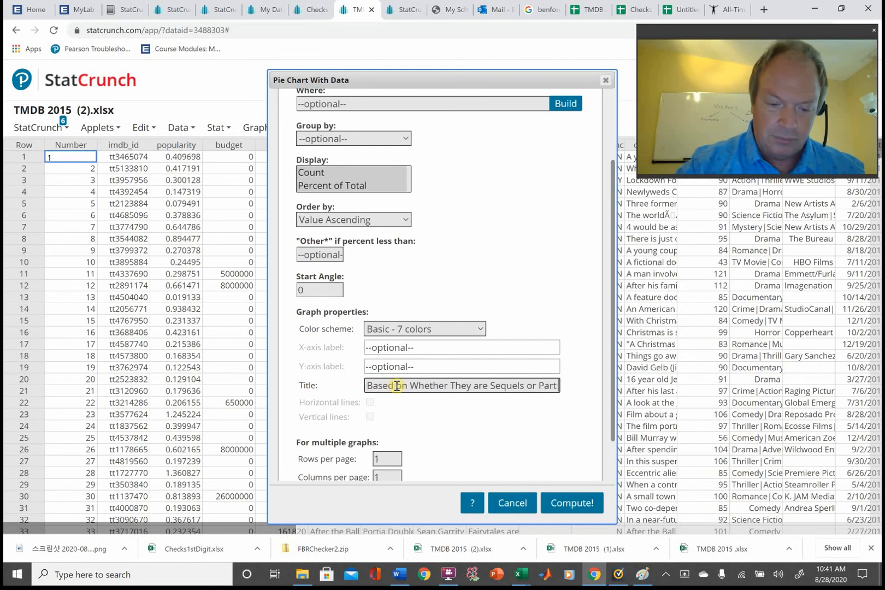
type(" of a Francise")
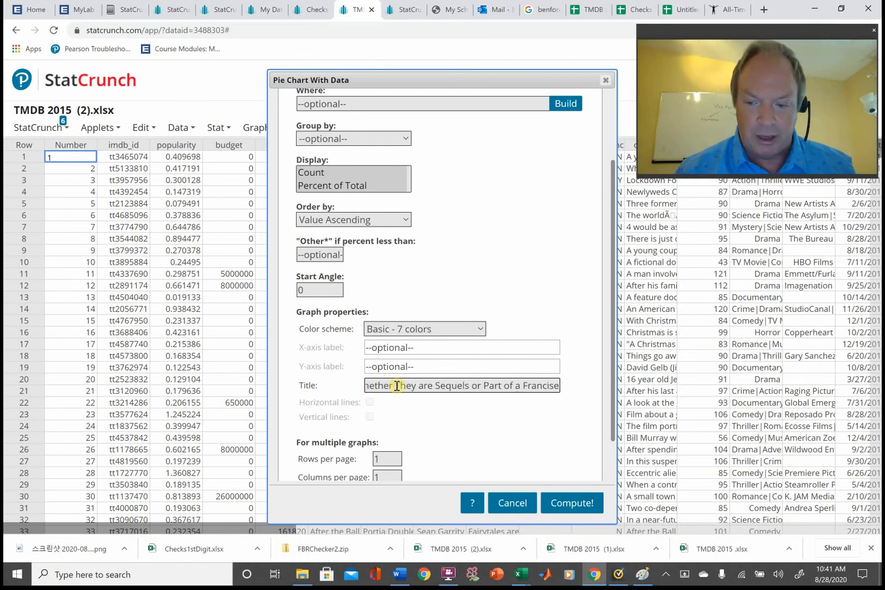
key("Home")
key("End")
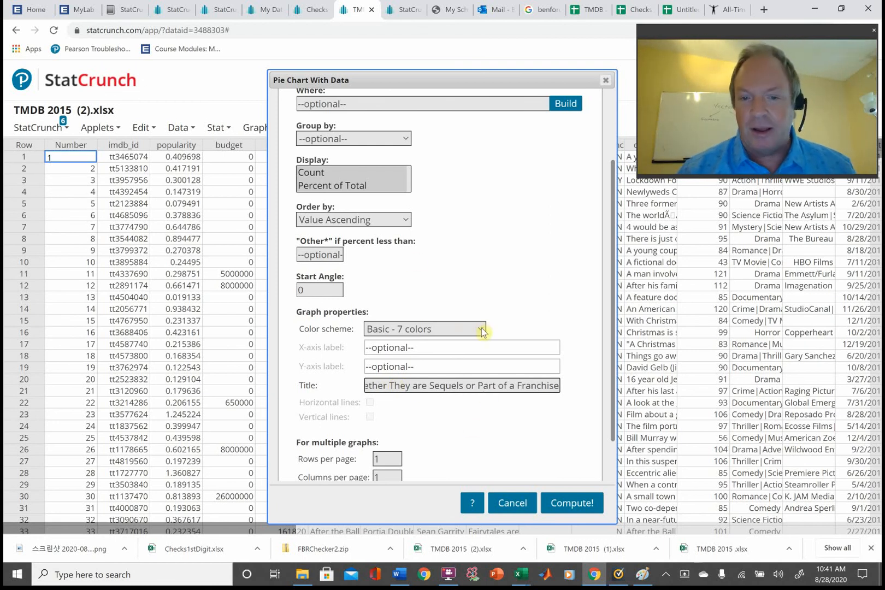
Generate the Sequel/Franchise pie chart, then reposition and enlarge its window to fit the full title
left_click(571, 502)
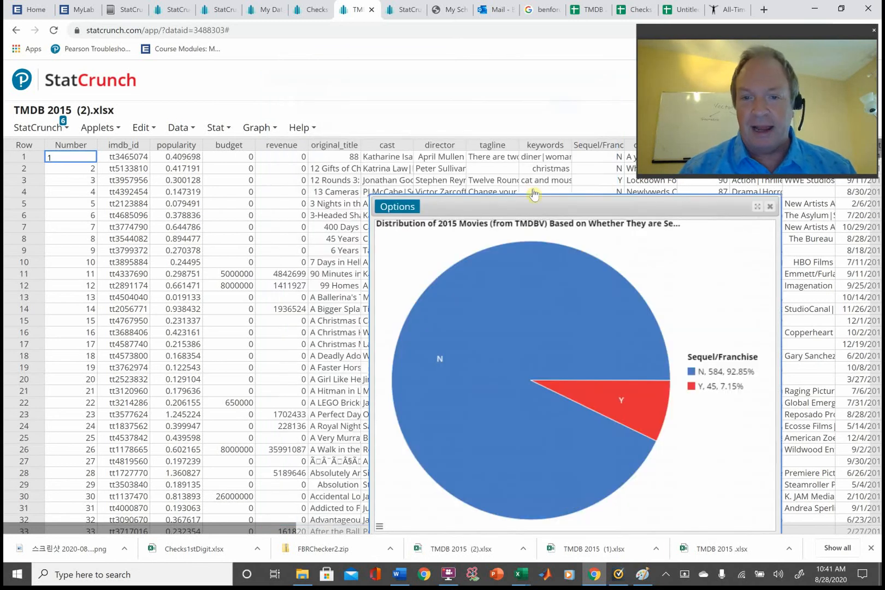
left_click_drag(533, 204, 196, 88)
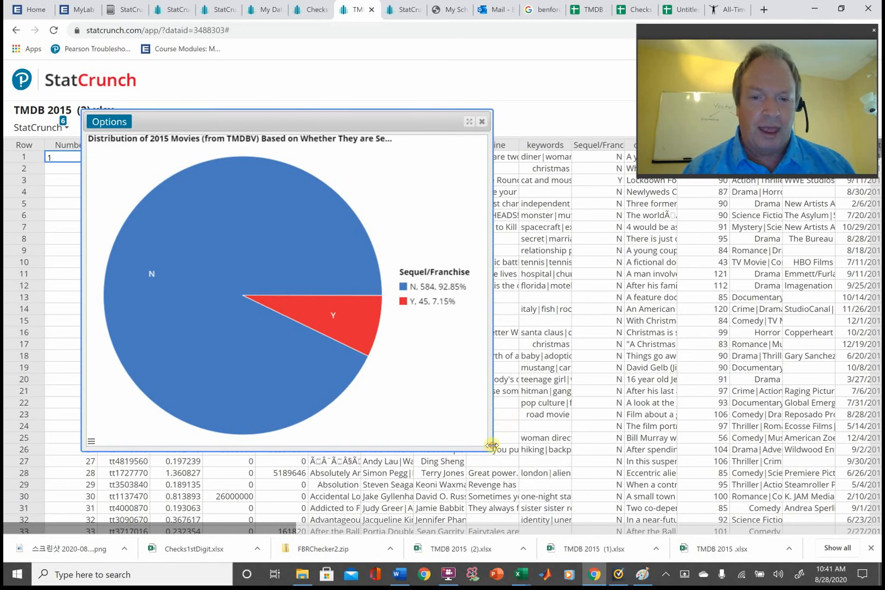
left_click_drag(492, 445, 603, 486)
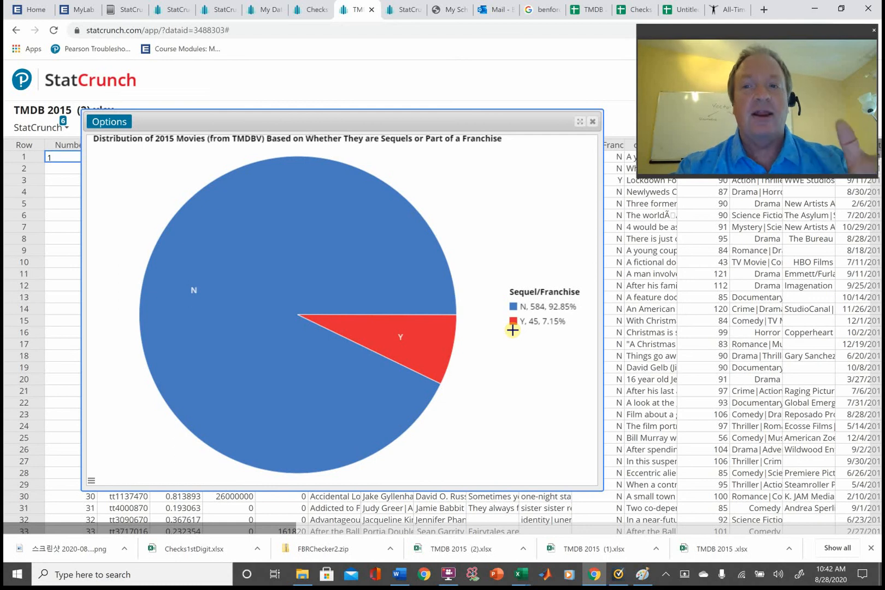
Switch to the Untitled medal data set and move its percent bar plot aside to uncover the data table
left_click(403, 9)
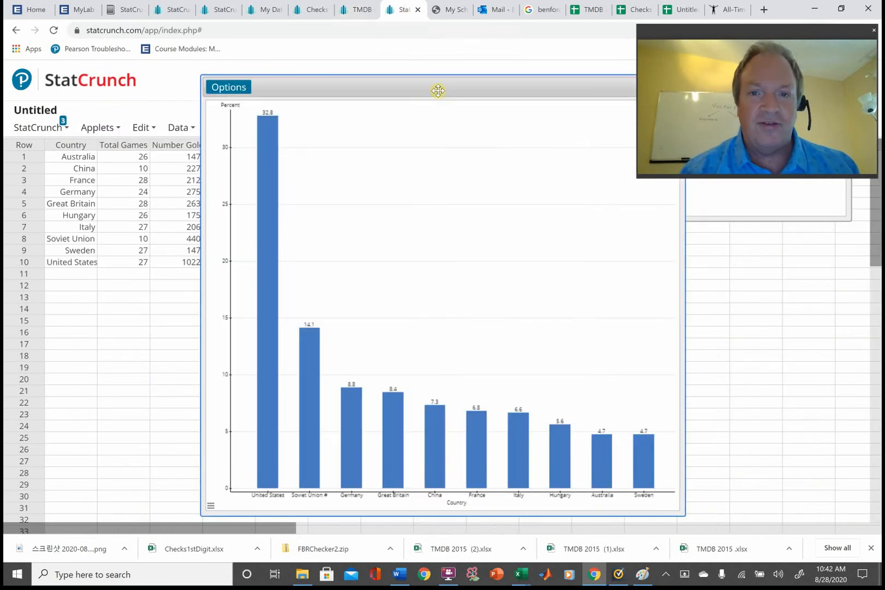
left_click_drag(439, 91, 334, 102)
left_click_drag(665, 180, 878, 145)
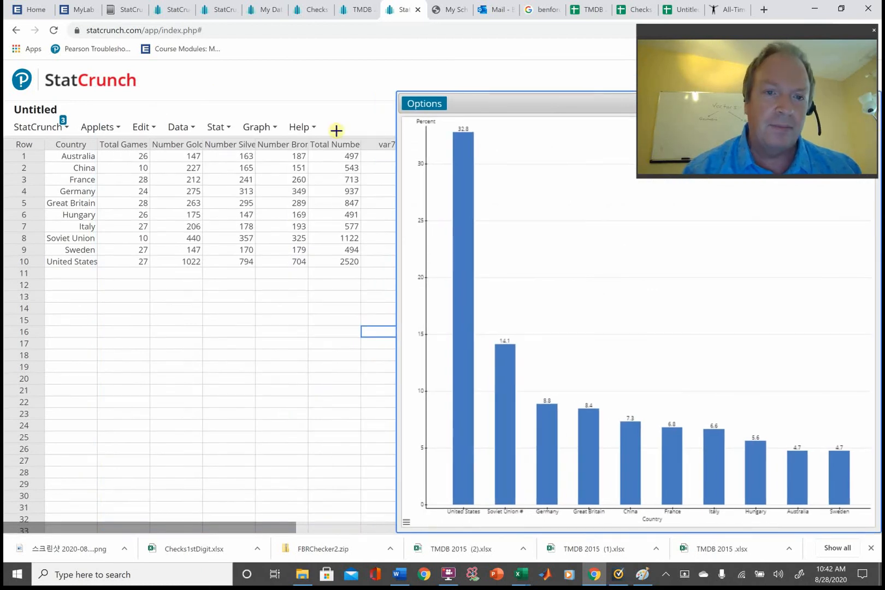
Create a pie chart from summary data with Country as categories and Number Gold as counts, and place it beside the bar plot
left_click(270, 127)
left_click(282, 175)
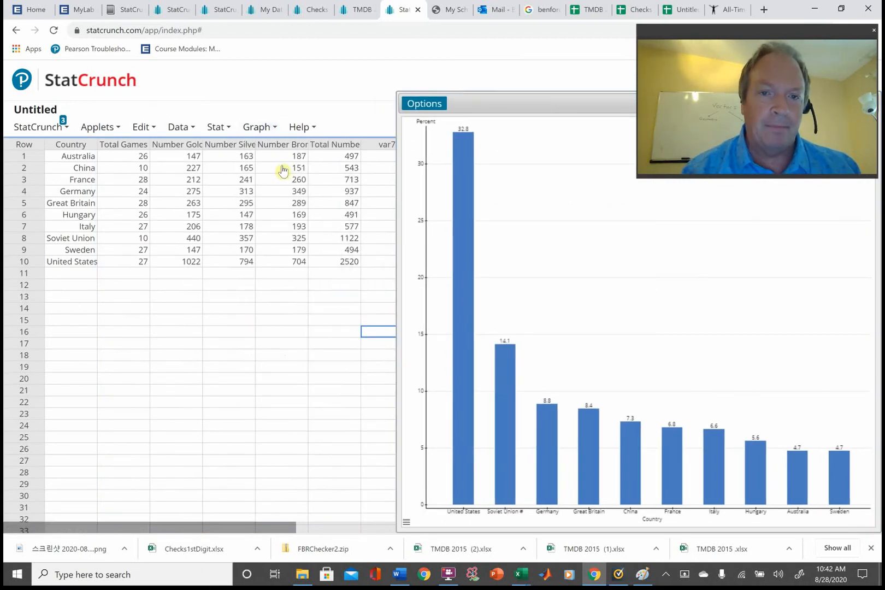
left_click(258, 127)
mouse_move(327, 161)
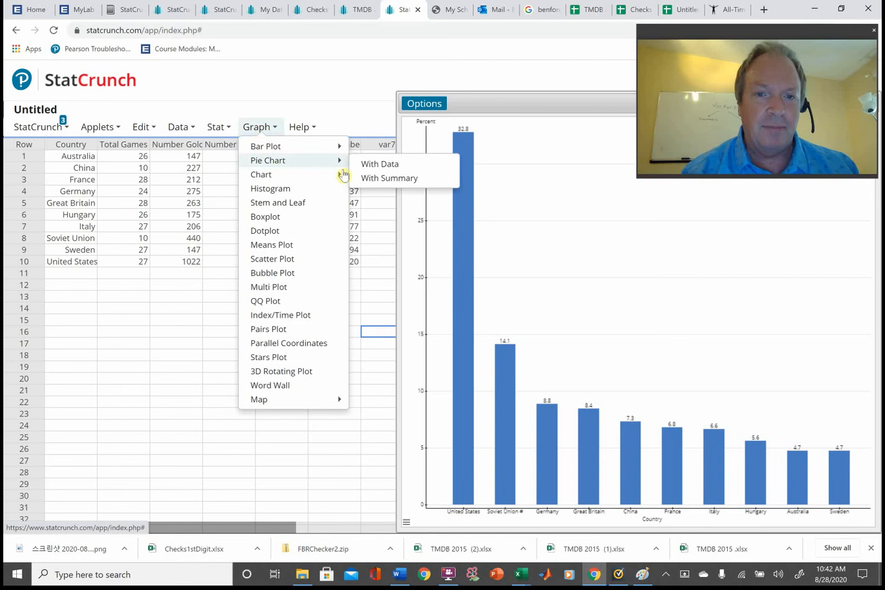
left_click(390, 179)
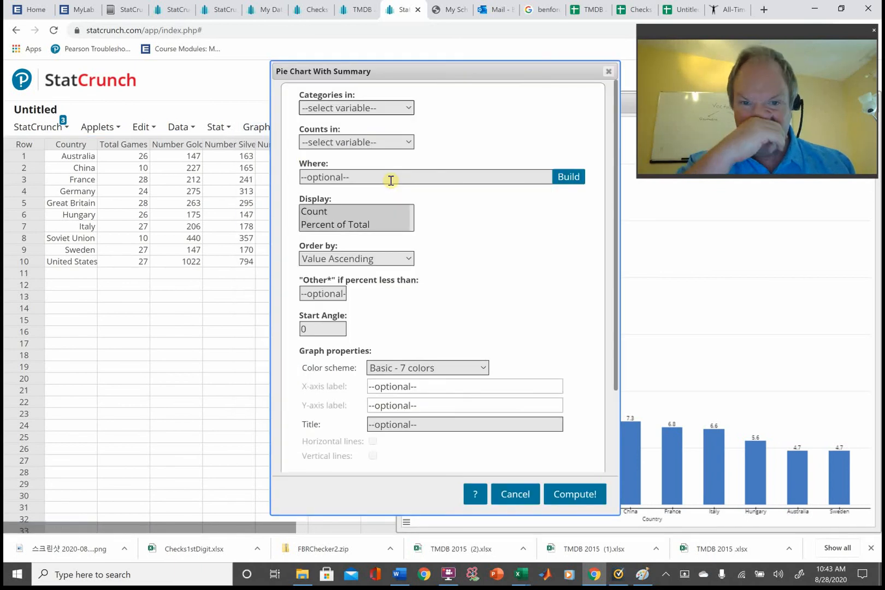
left_click(400, 109)
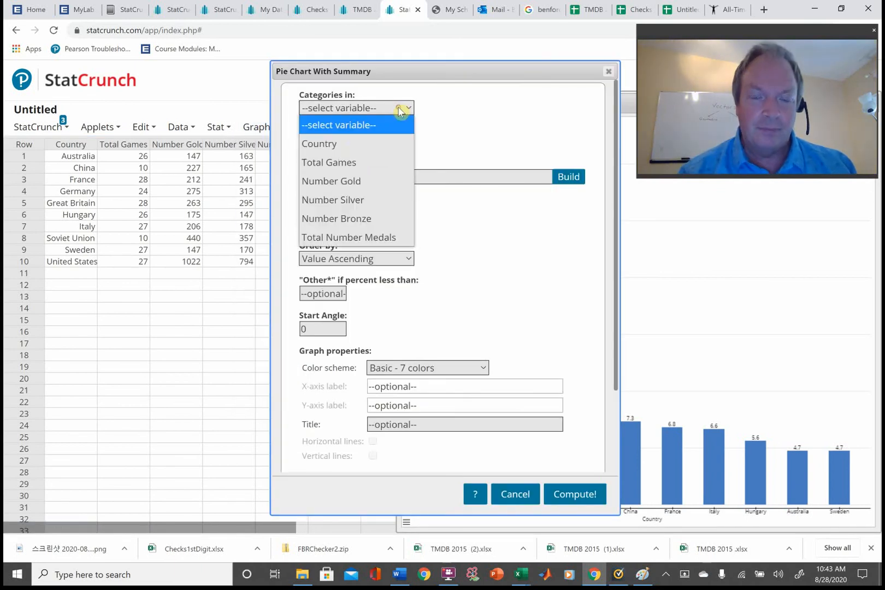
left_click(335, 144)
left_click(400, 143)
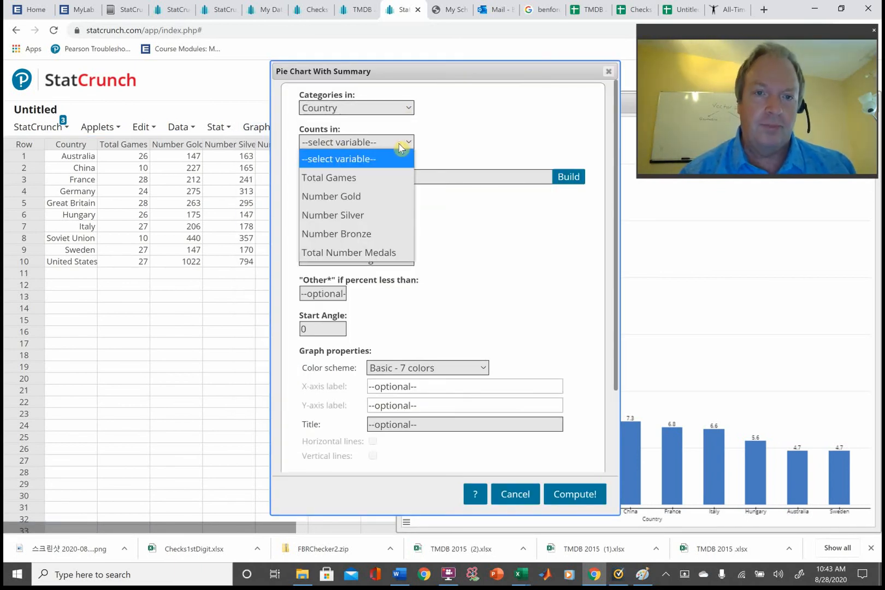
left_click(355, 199)
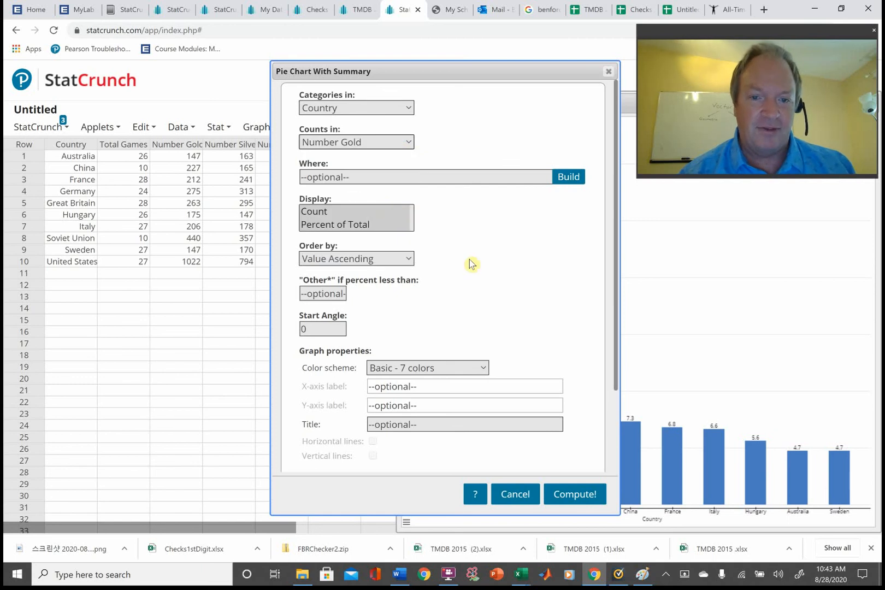
left_click(578, 495)
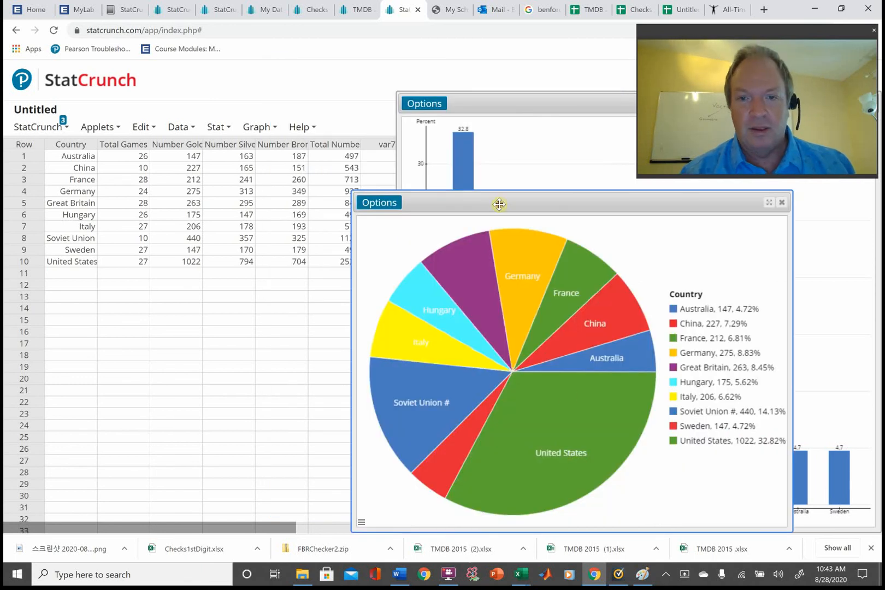
left_click_drag(500, 198, 153, 160)
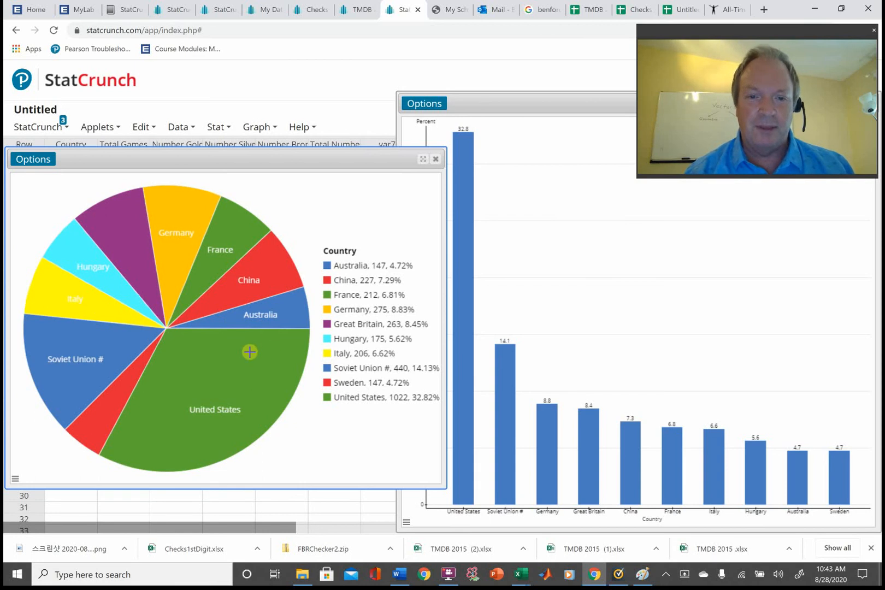
mouse_move(241, 371)
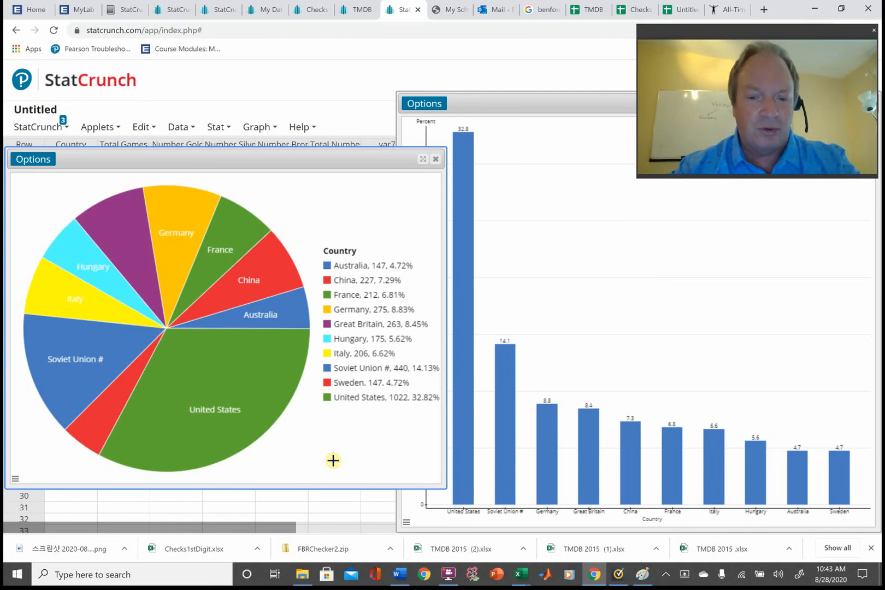
left_click(451, 573)
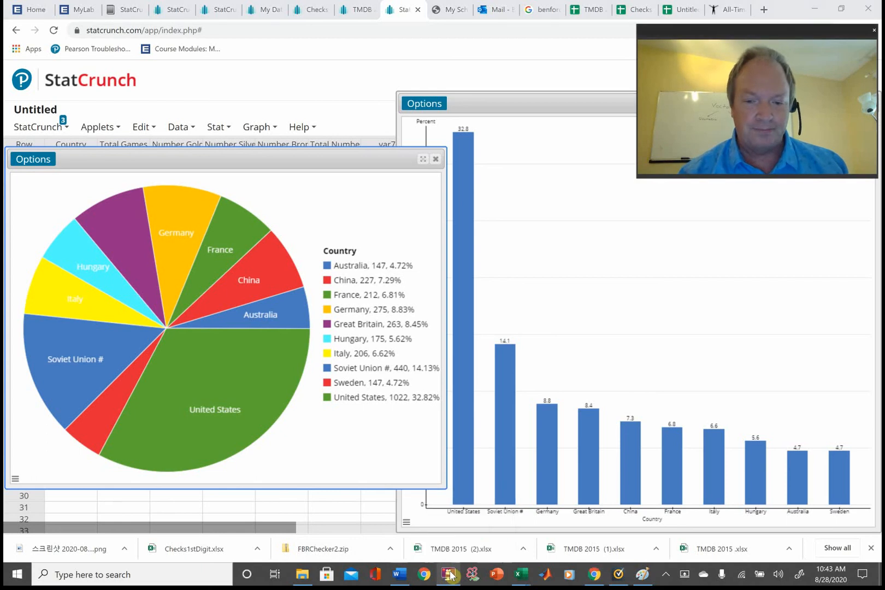
right_click(451, 574)
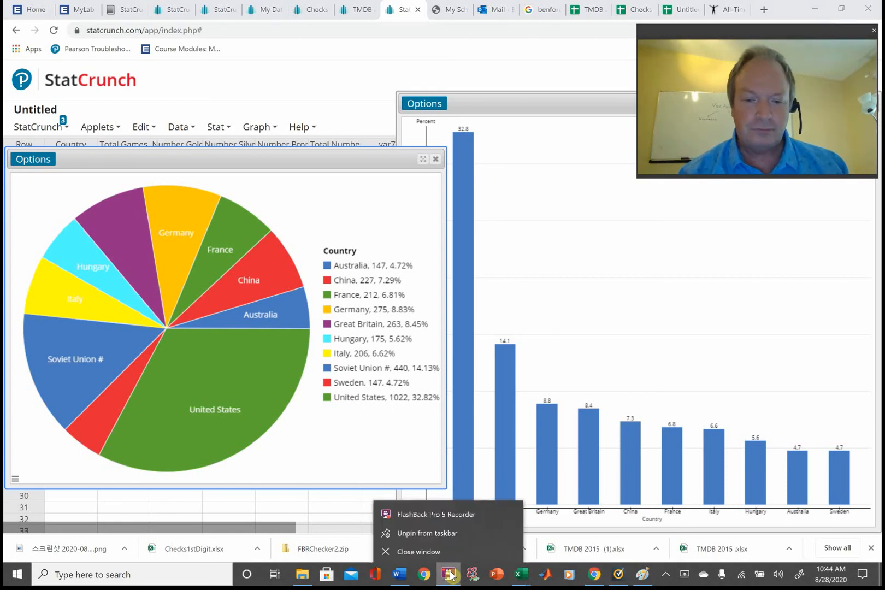
left_click(412, 512)
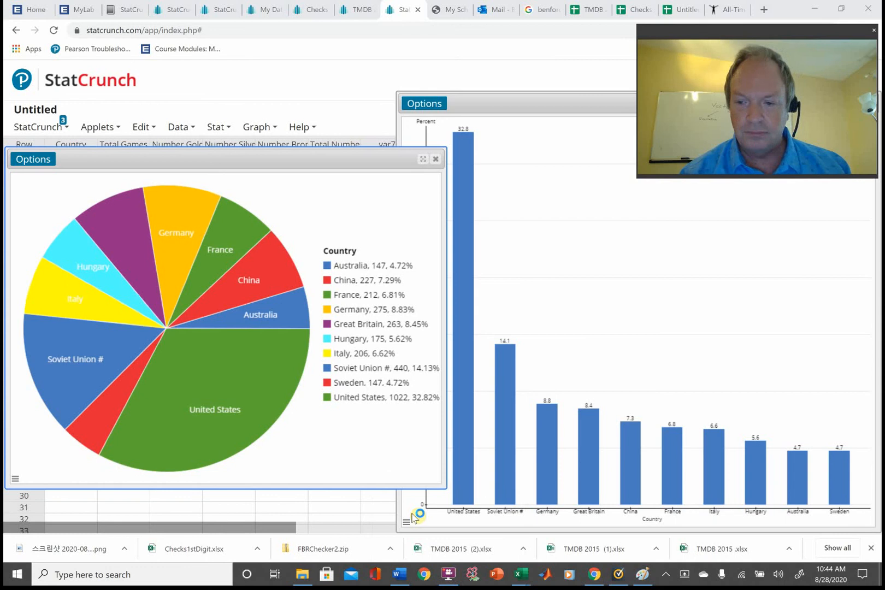